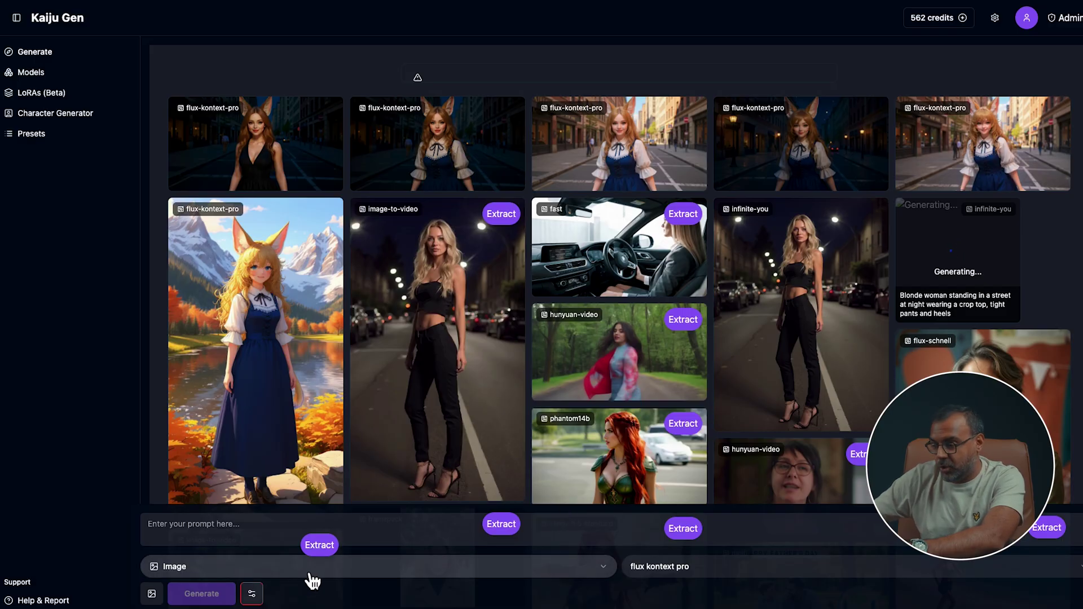
- Switch generation from Image to Video and pick the wan 2.2 a14b I2V model on the Models page
{"action": "left_click", "coordinate": [312, 581]}
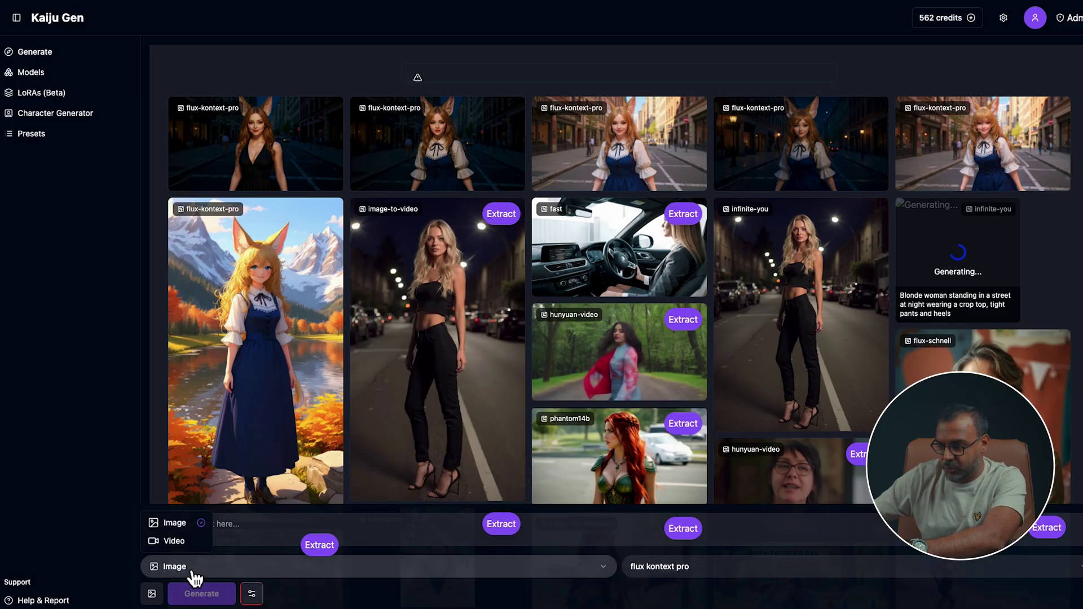
{"action": "left_click", "coordinate": [186, 543]}
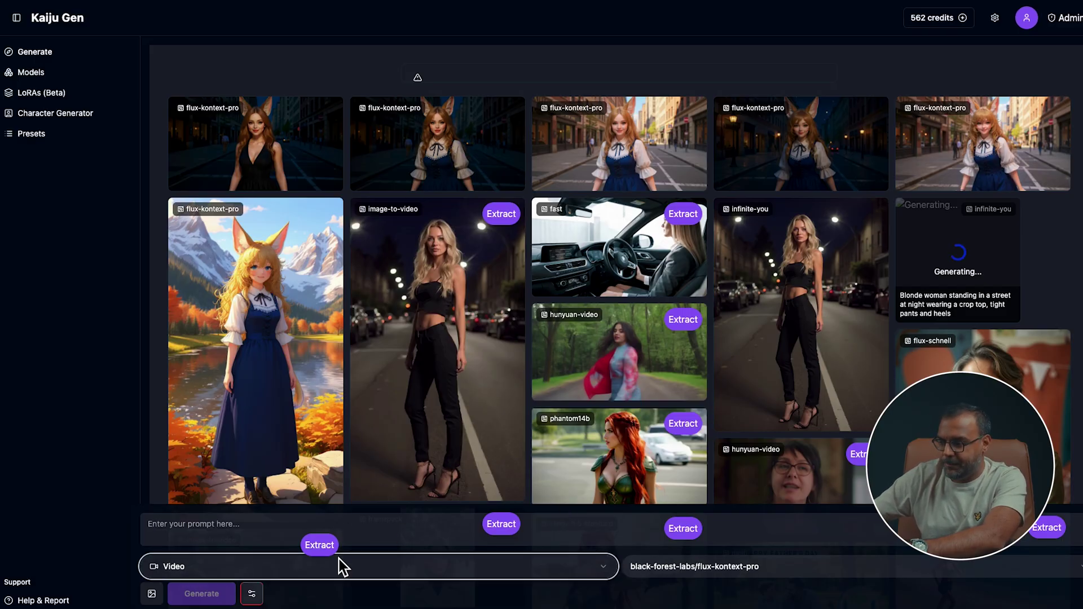
{"action": "left_click", "coordinate": [690, 570]}
{"action": "scroll", "coordinate": [689, 480], "scroll_direction": "down", "scroll_amount": 10}
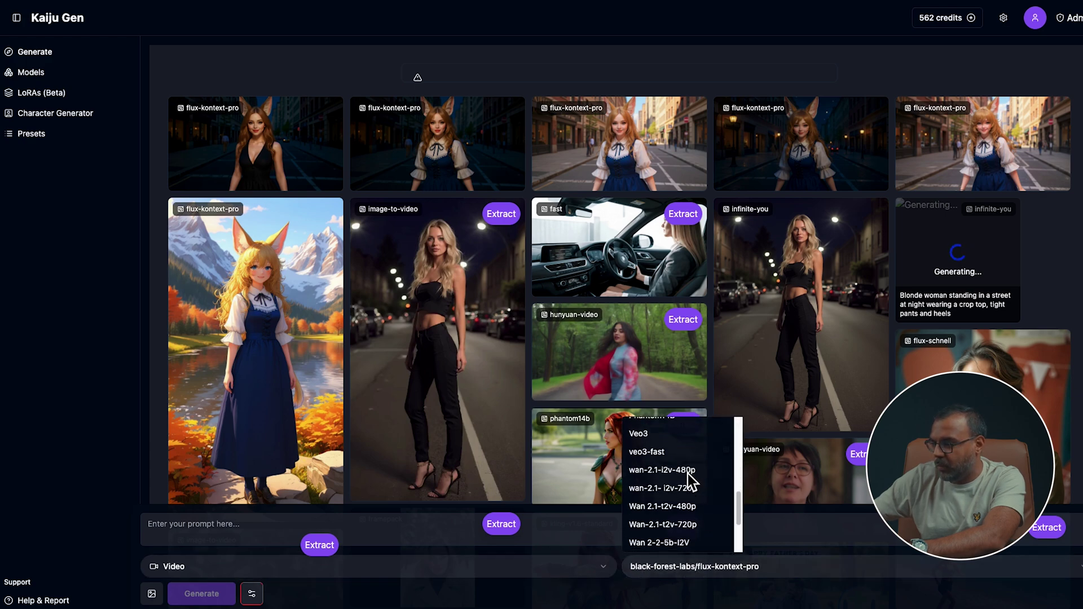
{"action": "scroll", "coordinate": [692, 479], "scroll_direction": "down", "scroll_amount": 4}
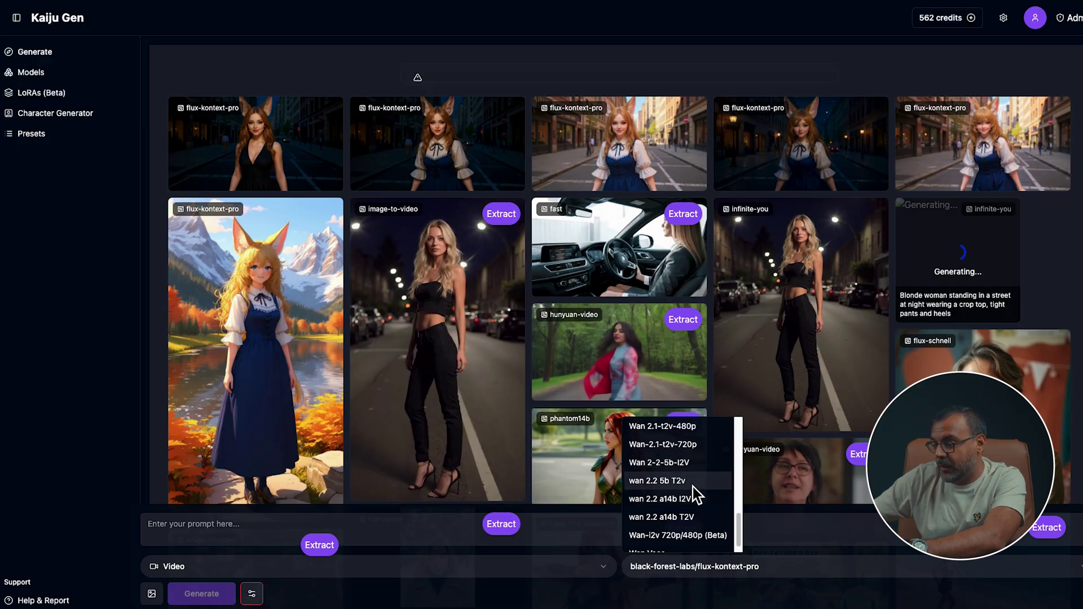
{"action": "scroll", "coordinate": [689, 490], "scroll_direction": "down", "scroll_amount": 1}
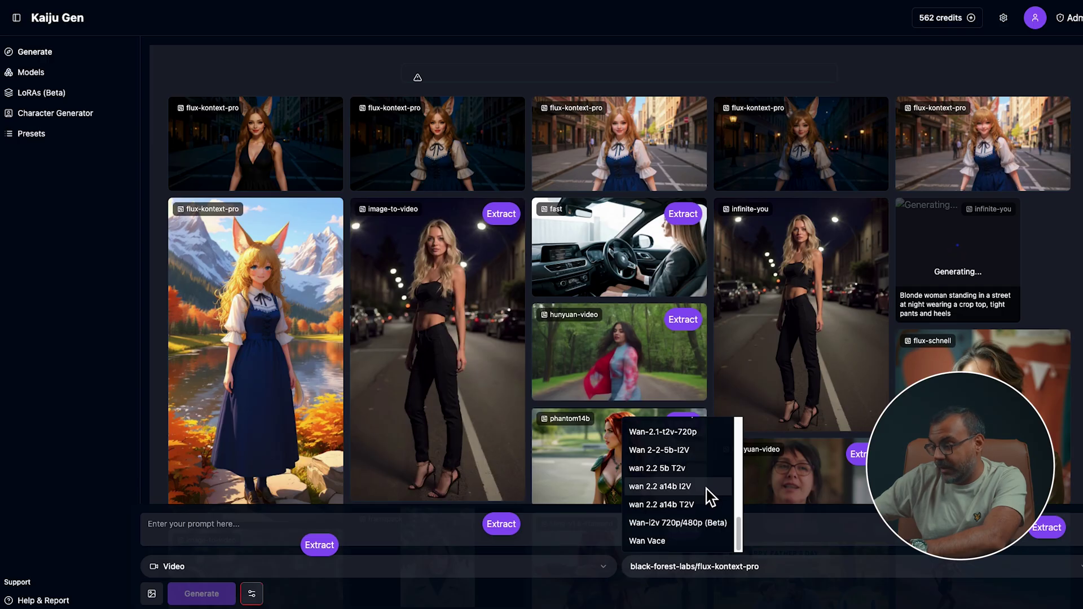
{"action": "left_click", "coordinate": [72, 196]}
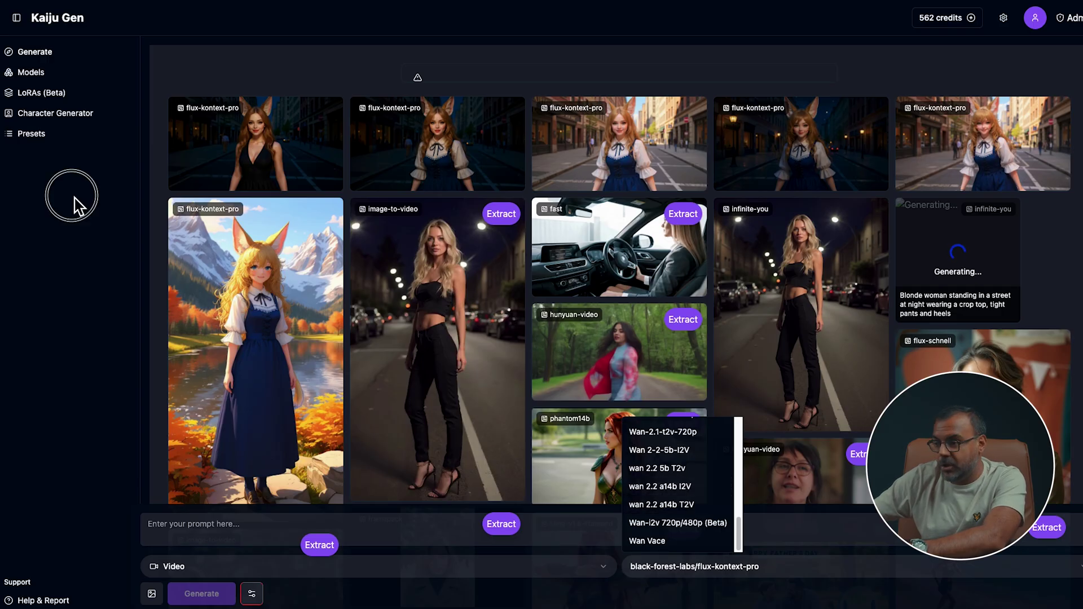
{"action": "left_click", "coordinate": [42, 73]}
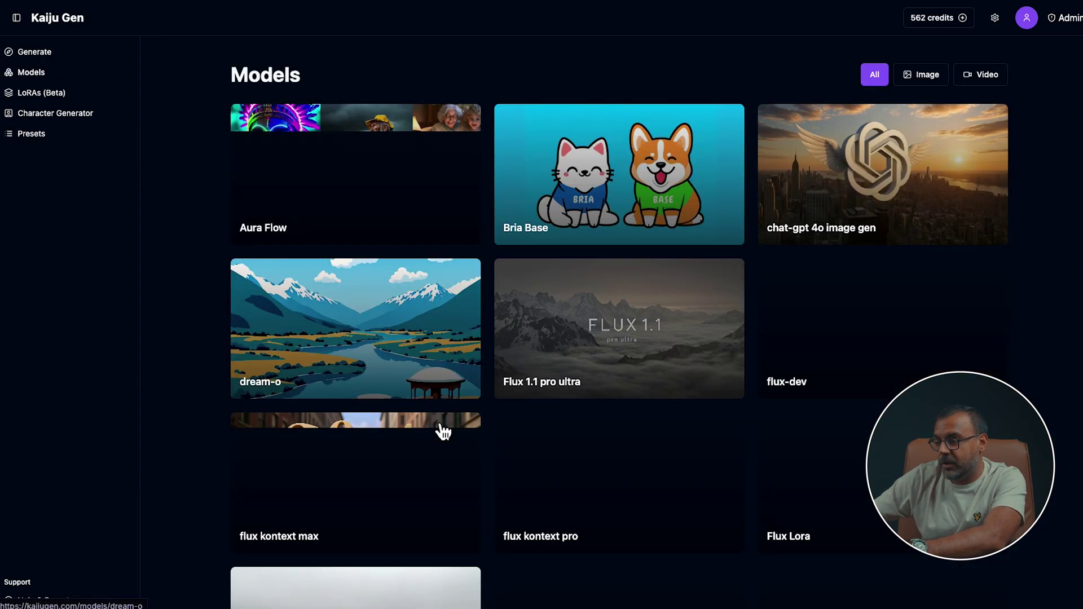
{"action": "scroll", "coordinate": [440, 431], "scroll_direction": "down", "scroll_amount": 20}
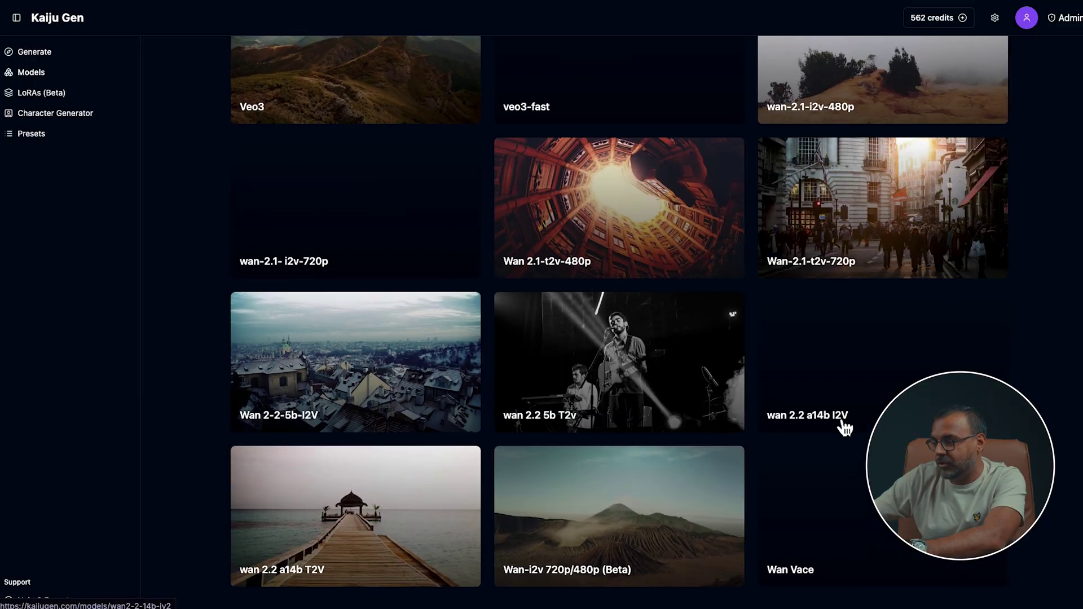
{"action": "left_click", "coordinate": [896, 364]}
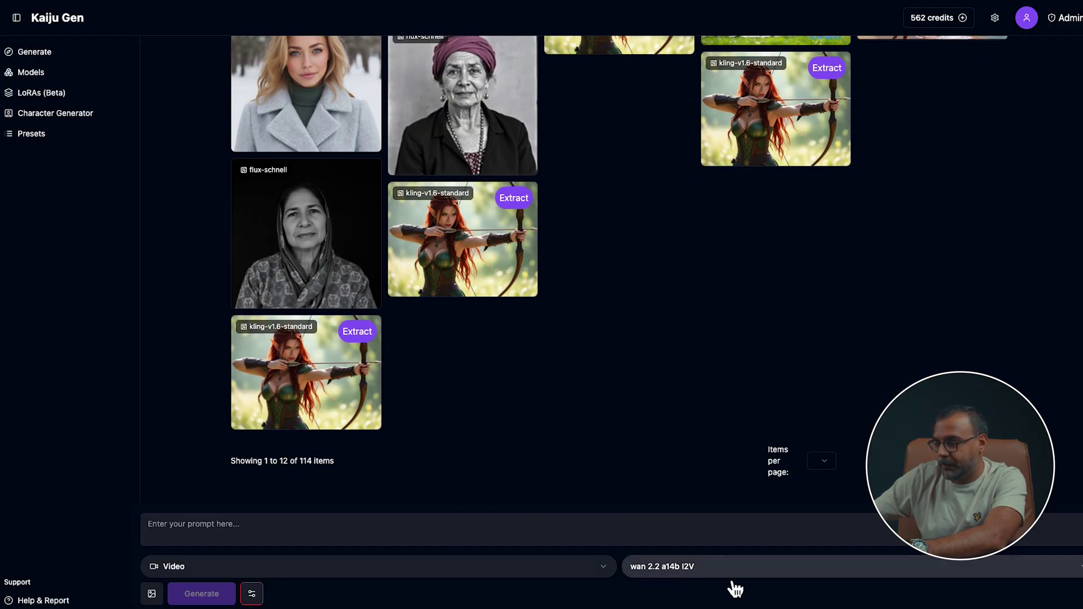
- In the video settings, keep the 16:9 aspect ratio and raise resolution from 480p to 720p
{"action": "left_click", "coordinate": [252, 594]}
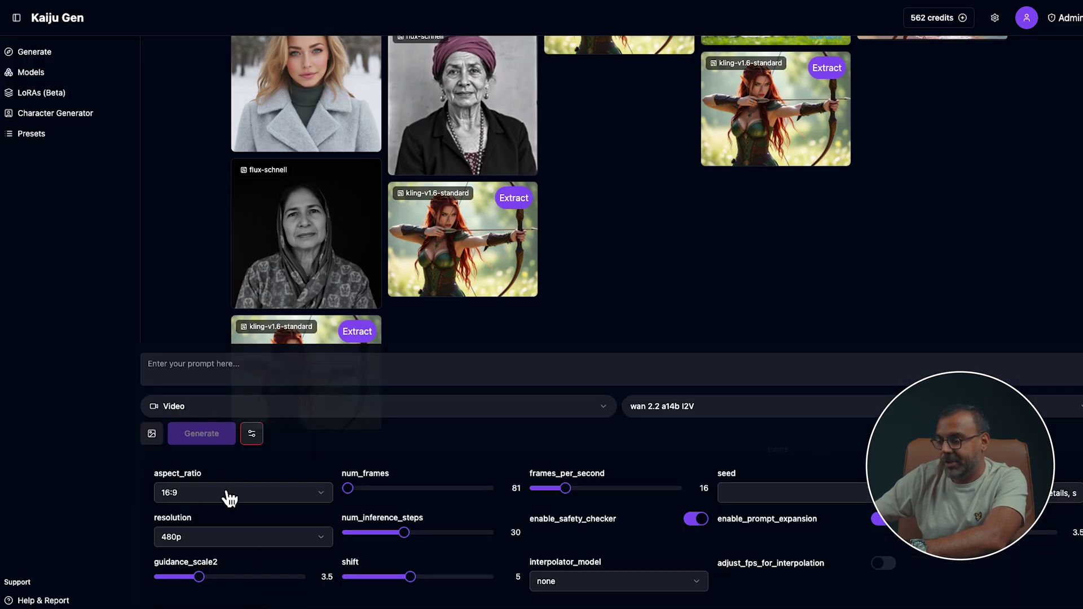
{"action": "left_click", "coordinate": [186, 500]}
{"action": "left_click", "coordinate": [243, 502]}
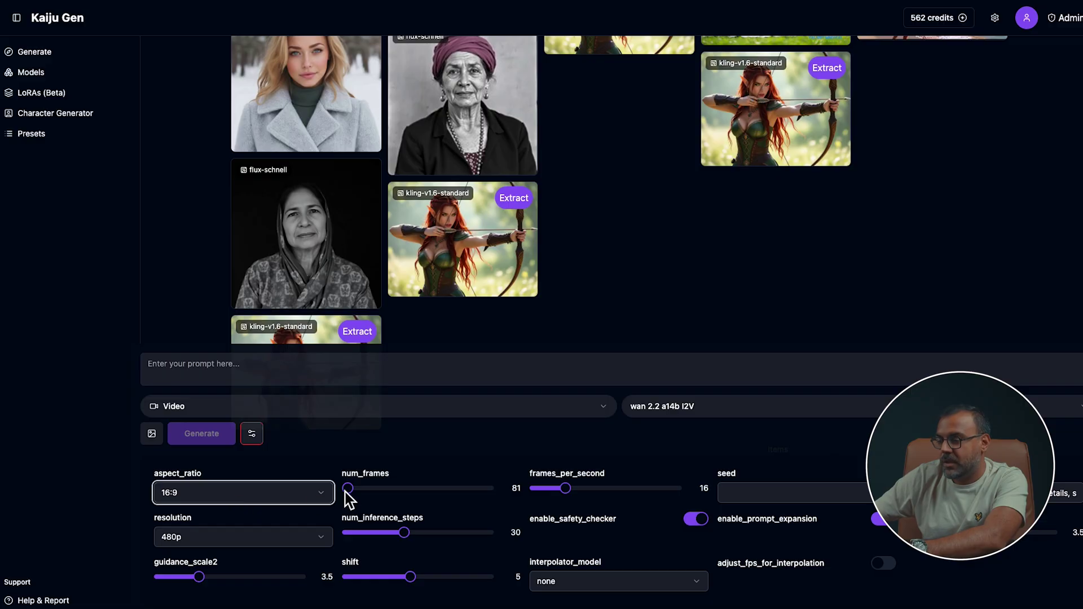
{"action": "left_click", "coordinate": [346, 490]}
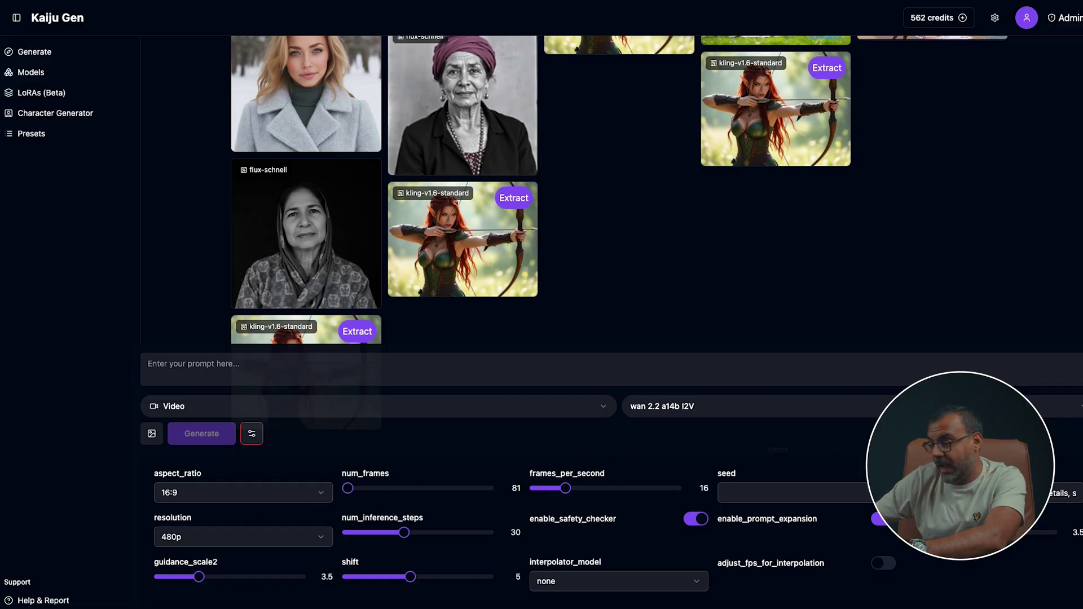
{"action": "left_click", "coordinate": [252, 545]}
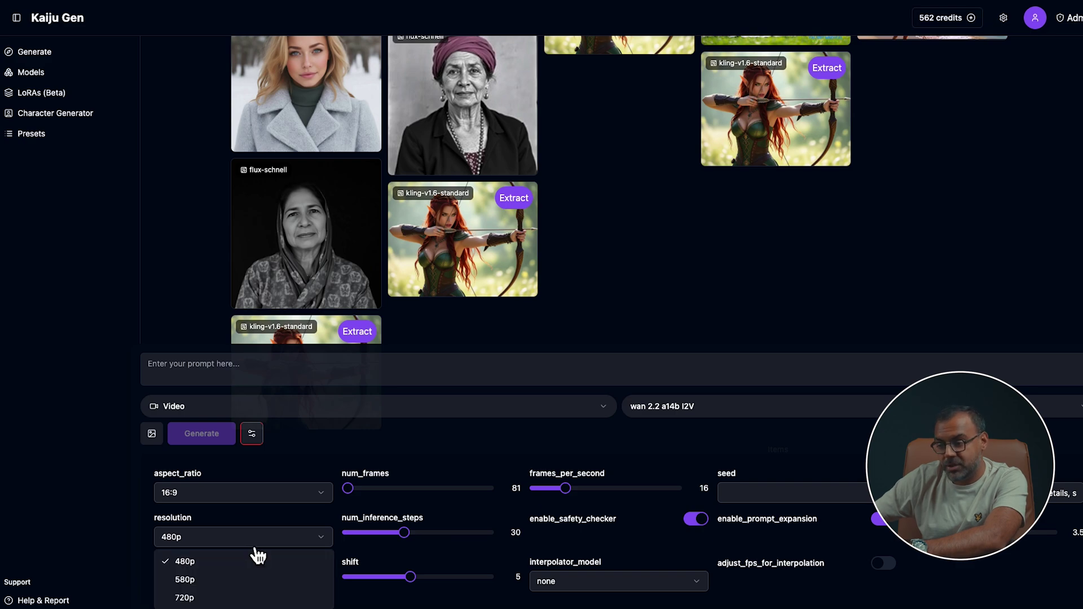
{"action": "left_click", "coordinate": [212, 597]}
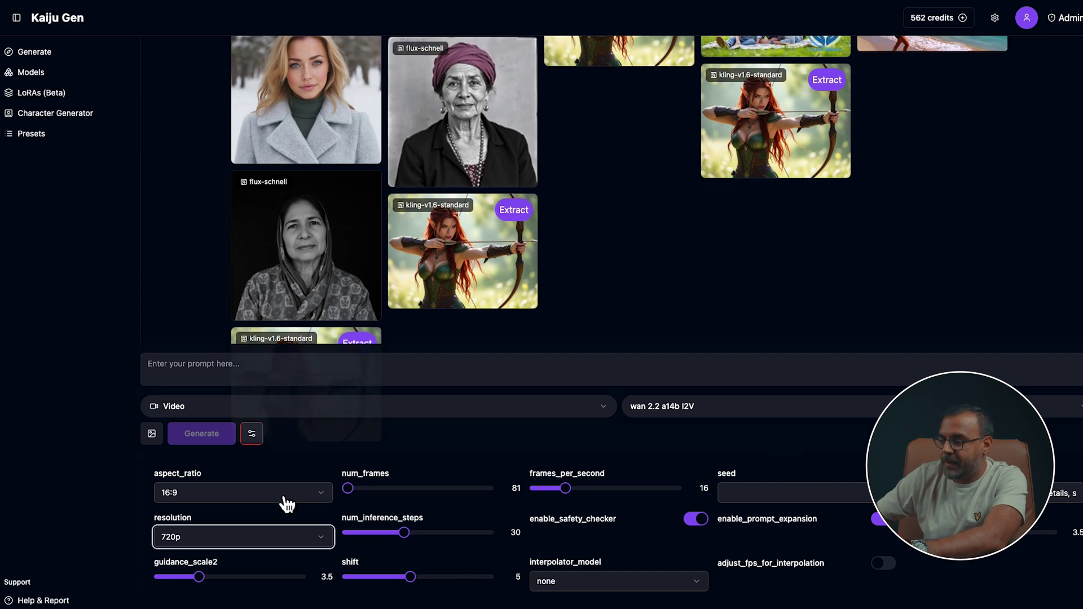
- Type 'test' into the prompt box, then delete it again
{"action": "left_click", "coordinate": [230, 380]}
{"action": "type", "text": "tes"}
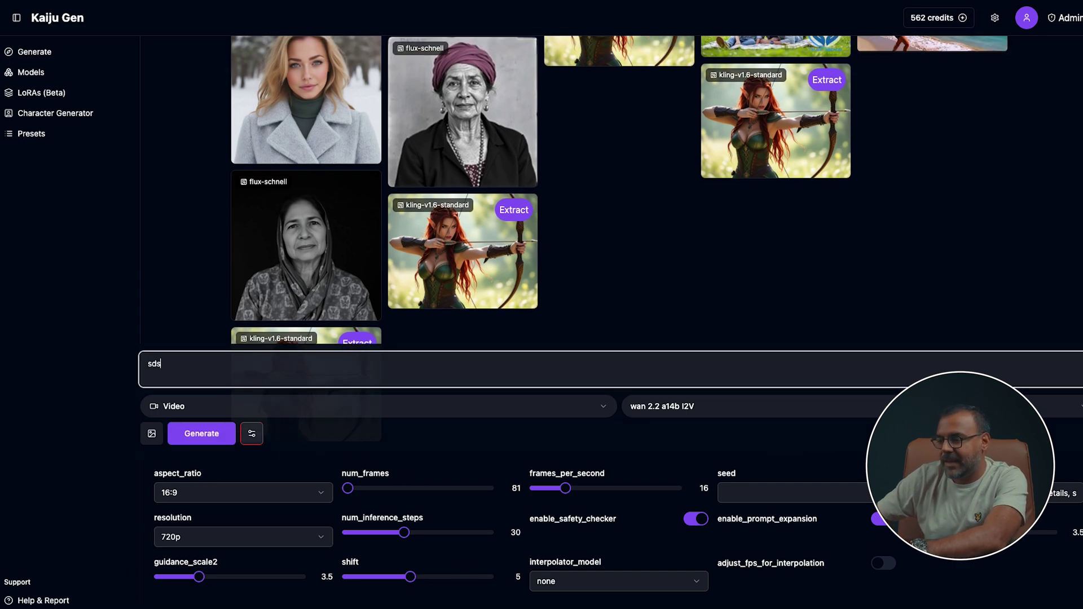
{"action": "type", "text": "t"}
{"action": "key", "text": "BackSpace"}
{"action": "key", "text": "BackSpace"}
{"action": "key", "text": "BackSpace"}
{"action": "key", "text": "BackSpace"}
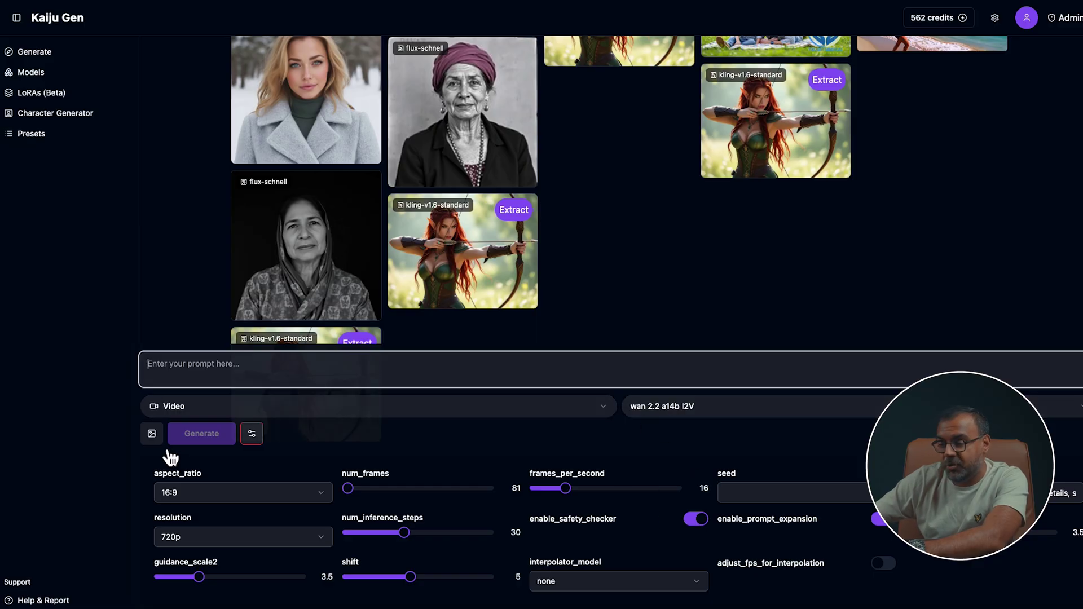
- Browse the uploaded images, then copy the fox-eared girl image's link into image_url
{"action": "left_click", "coordinate": [152, 433]}
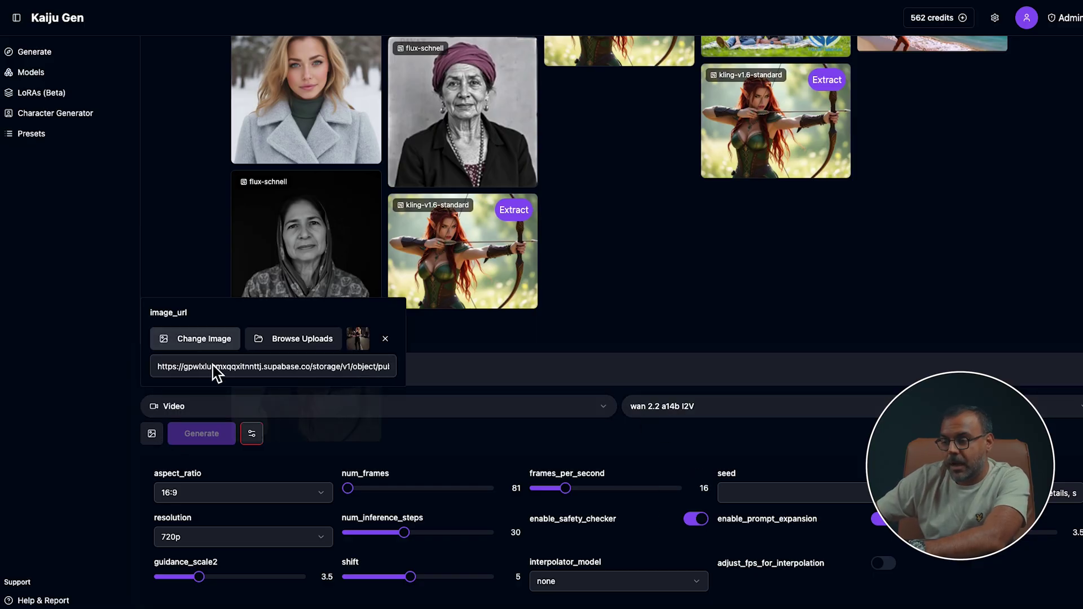
{"action": "left_click", "coordinate": [298, 339]}
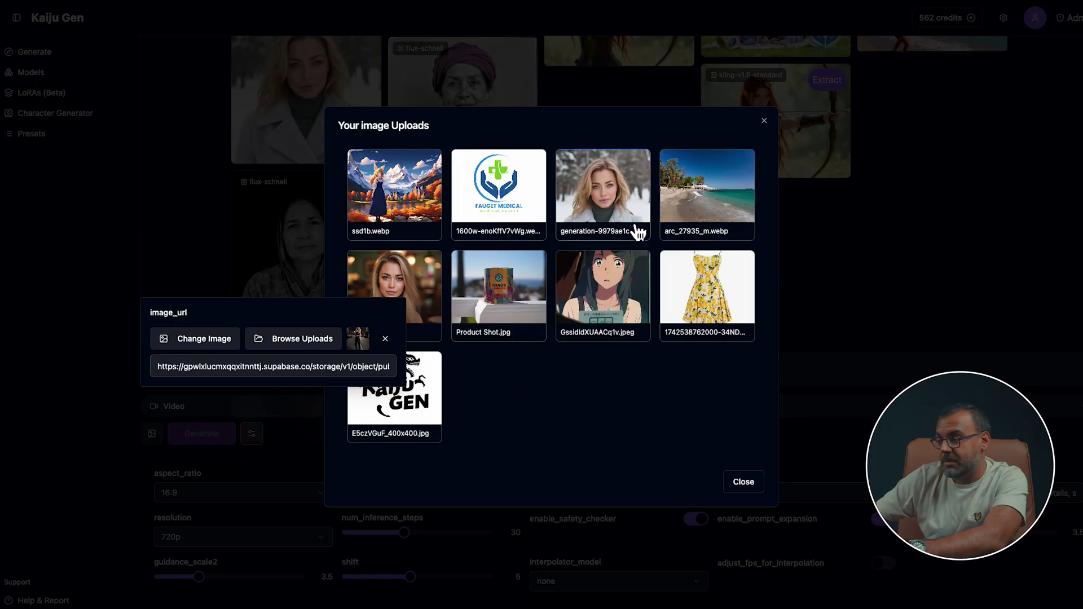
{"action": "left_click", "coordinate": [767, 122]}
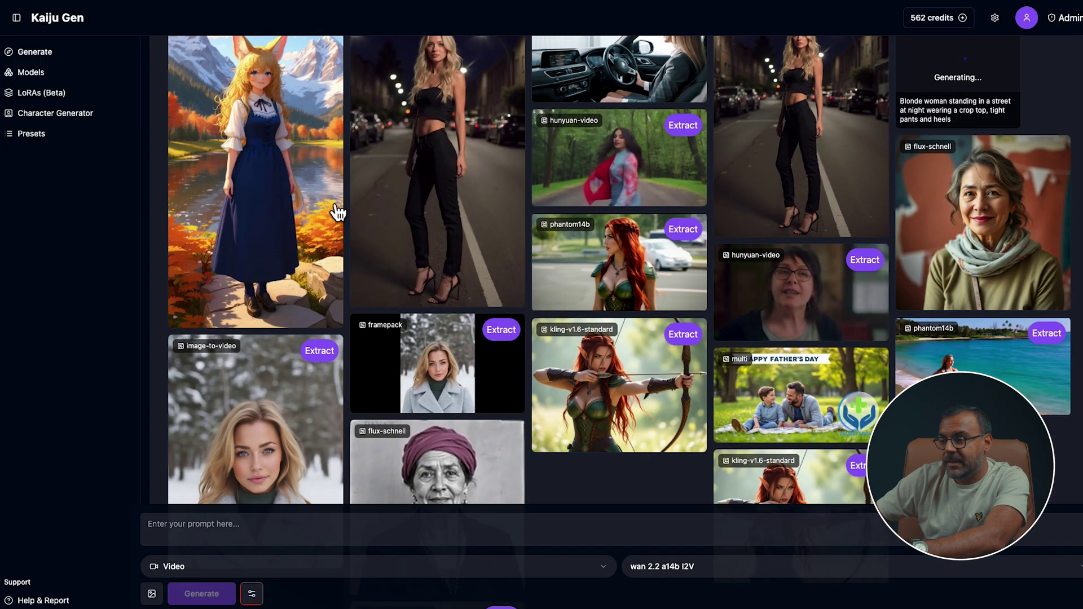
{"action": "scroll", "coordinate": [338, 213], "scroll_direction": "up", "scroll_amount": 3}
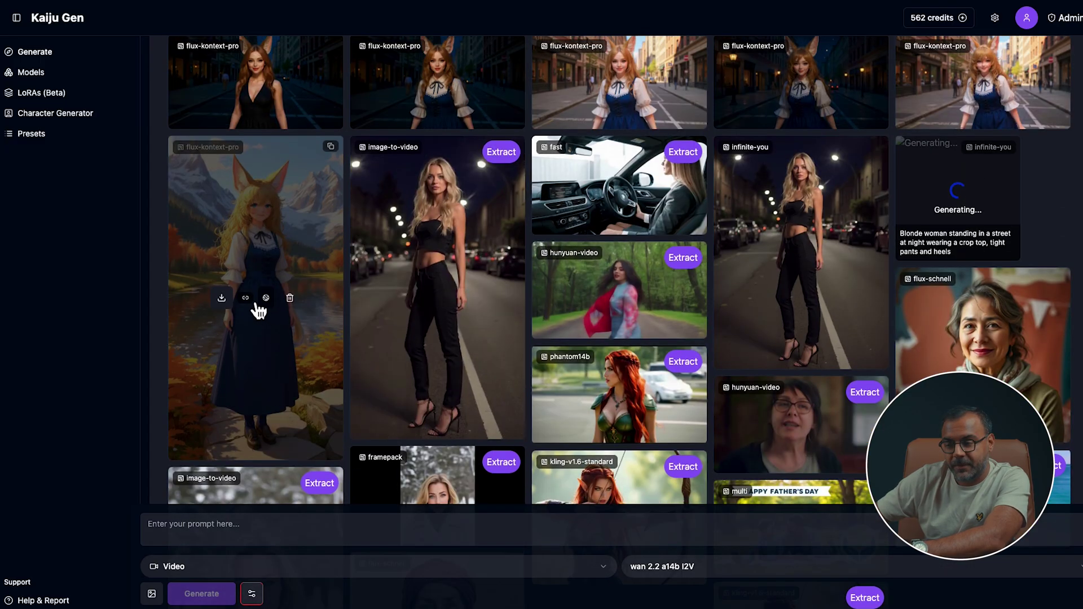
{"action": "left_click", "coordinate": [251, 302]}
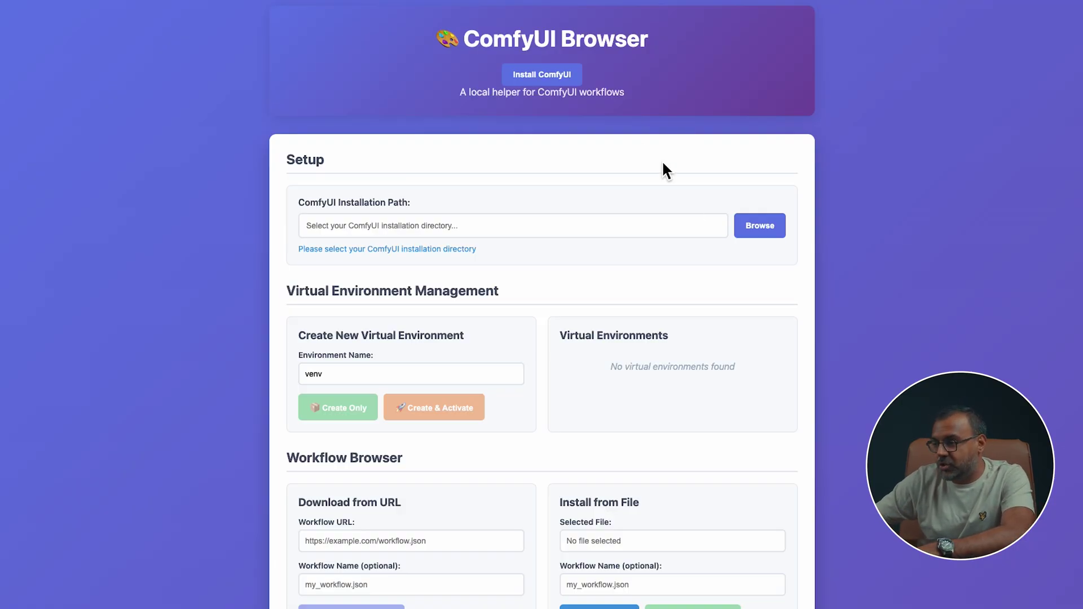
{"action": "left_click", "coordinate": [536, 82]}
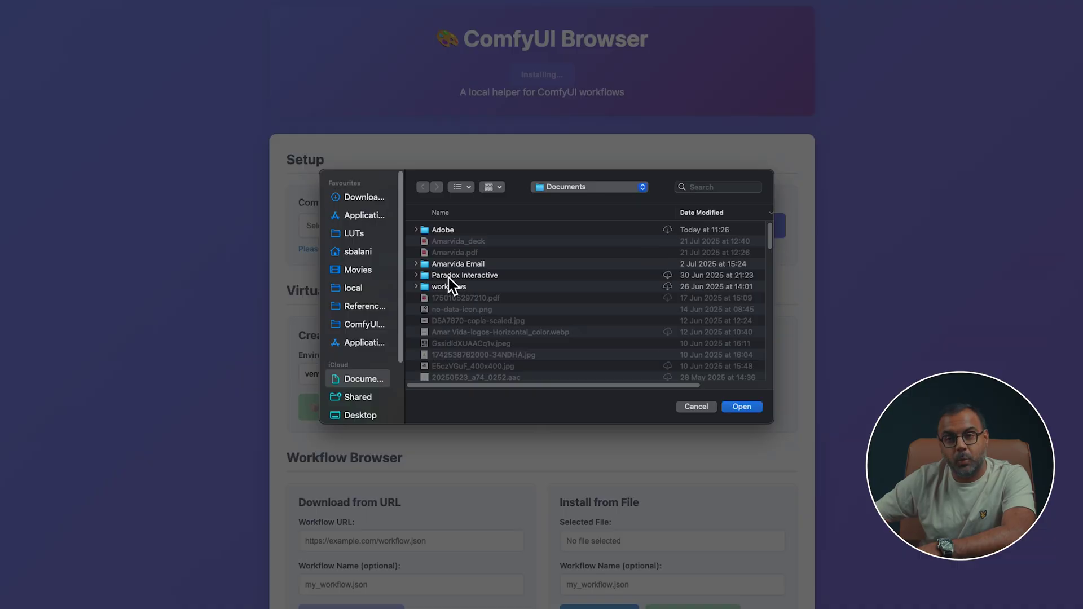
{"action": "left_click", "coordinate": [695, 407]}
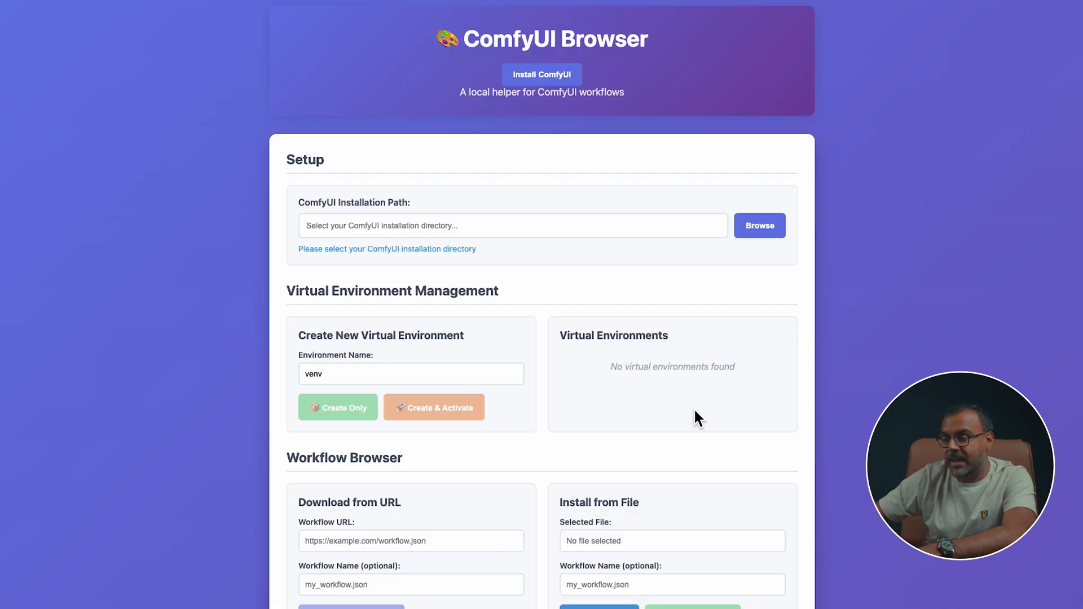
{"action": "scroll", "coordinate": [528, 392], "scroll_direction": "down", "scroll_amount": 3}
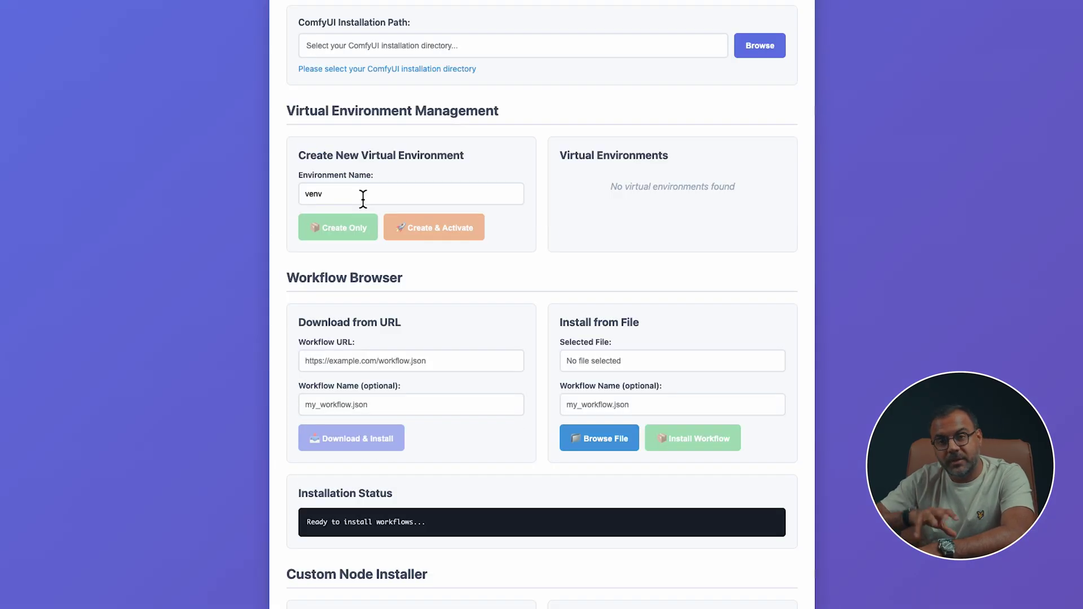
{"action": "scroll", "coordinate": [363, 198], "scroll_direction": "up", "scroll_amount": 1}
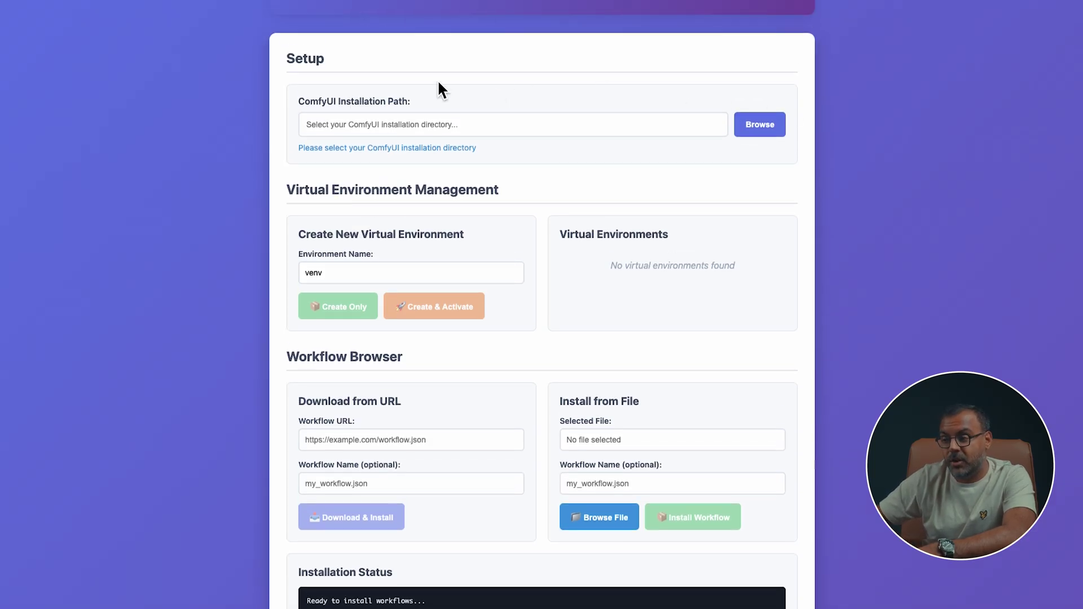
{"action": "scroll", "coordinate": [372, 136], "scroll_direction": "down", "scroll_amount": 2}
{"action": "left_click", "coordinate": [348, 160]}
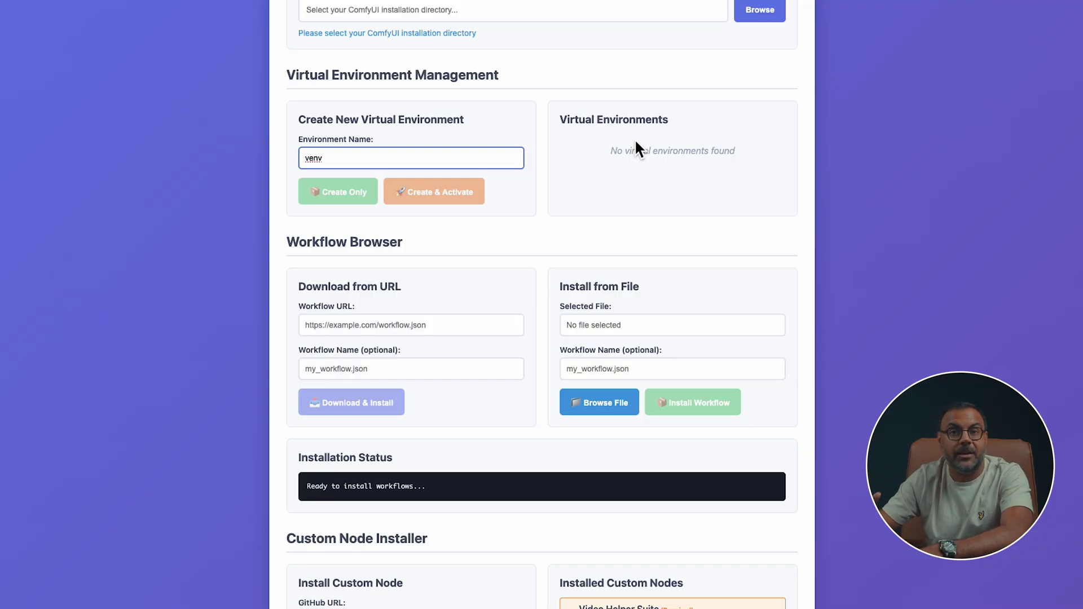
{"action": "scroll", "coordinate": [636, 145], "scroll_direction": "down", "scroll_amount": 4}
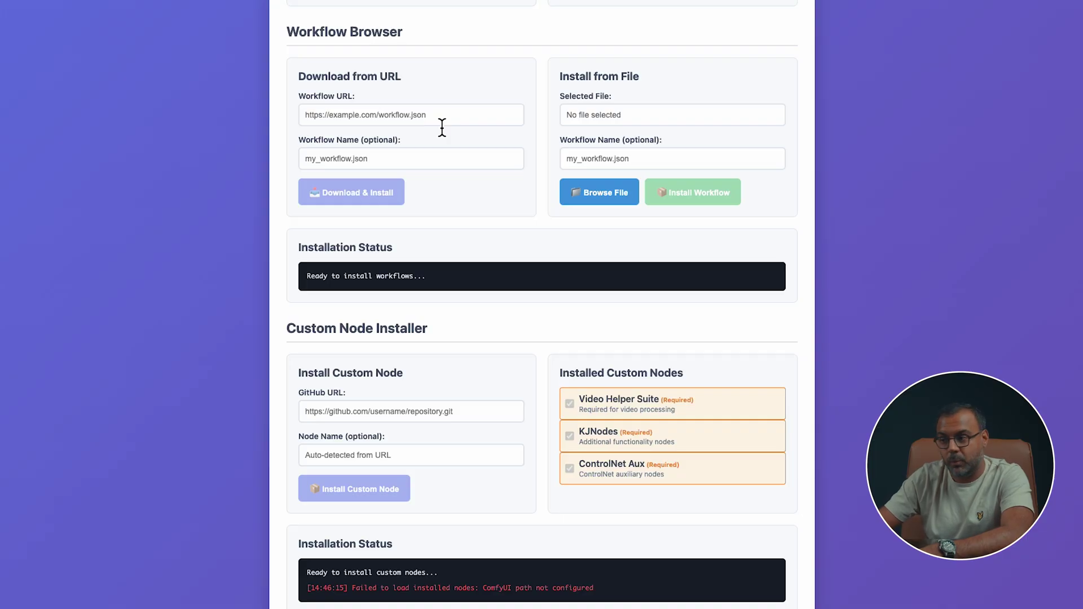
{"action": "scroll", "coordinate": [441, 128], "scroll_direction": "down", "scroll_amount": 5}
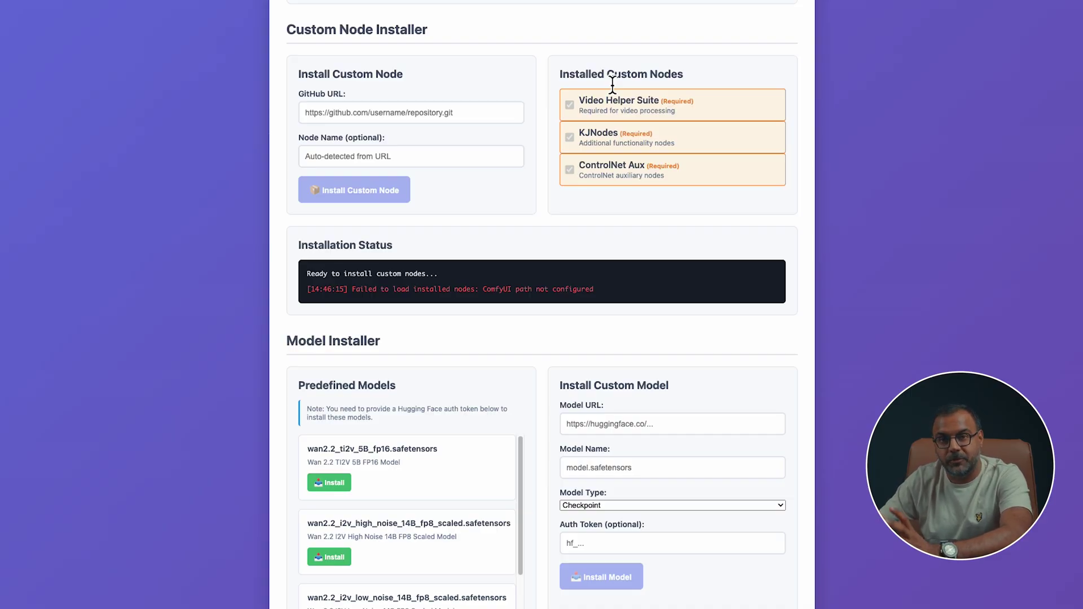
{"action": "scroll", "coordinate": [612, 84], "scroll_direction": "down", "scroll_amount": 5}
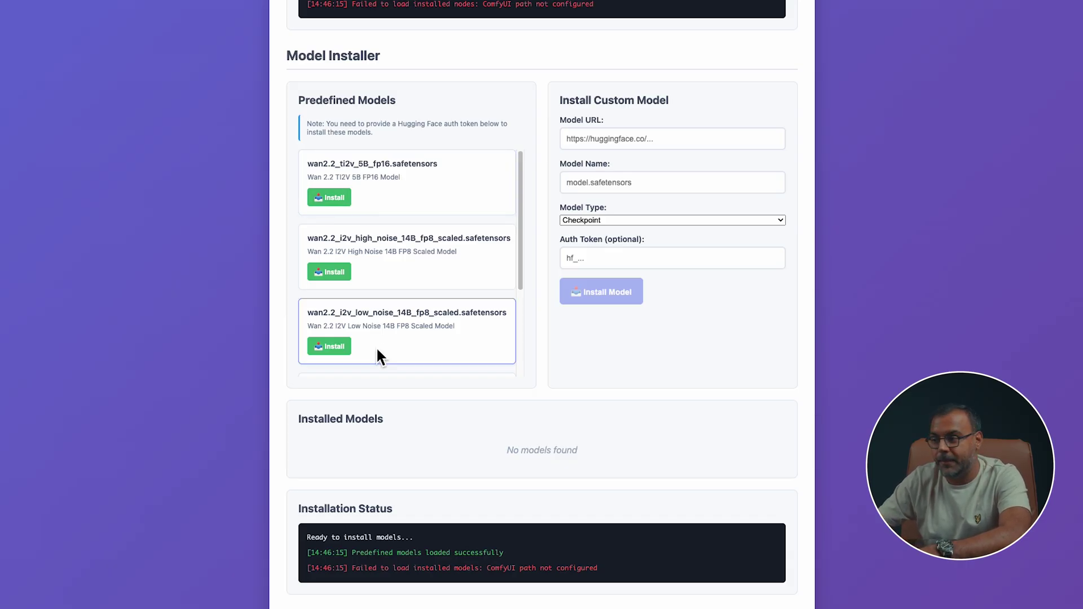
{"action": "scroll", "coordinate": [339, 261], "scroll_direction": "down", "scroll_amount": 1}
{"action": "scroll", "coordinate": [361, 260], "scroll_direction": "up", "scroll_amount": 1}
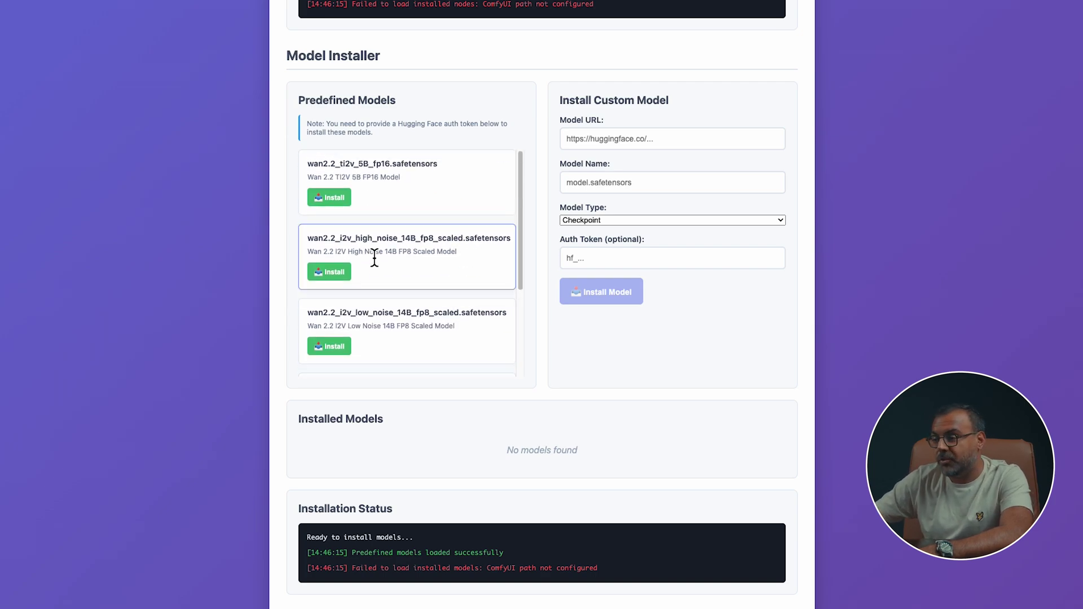
{"action": "scroll", "coordinate": [375, 257], "scroll_direction": "down", "scroll_amount": 3}
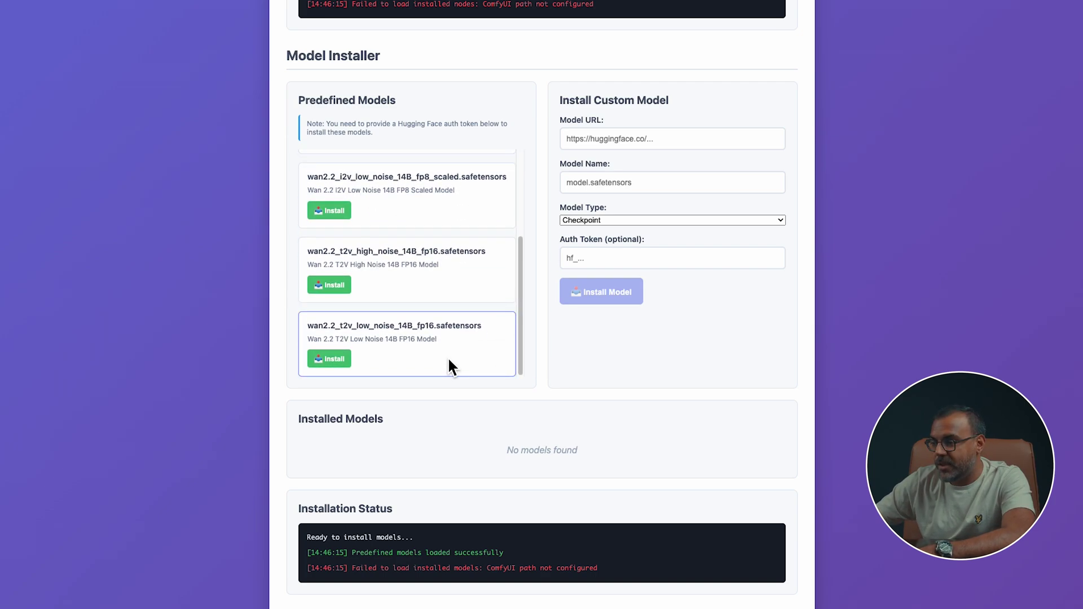
{"action": "scroll", "coordinate": [406, 266], "scroll_direction": "up", "scroll_amount": 2}
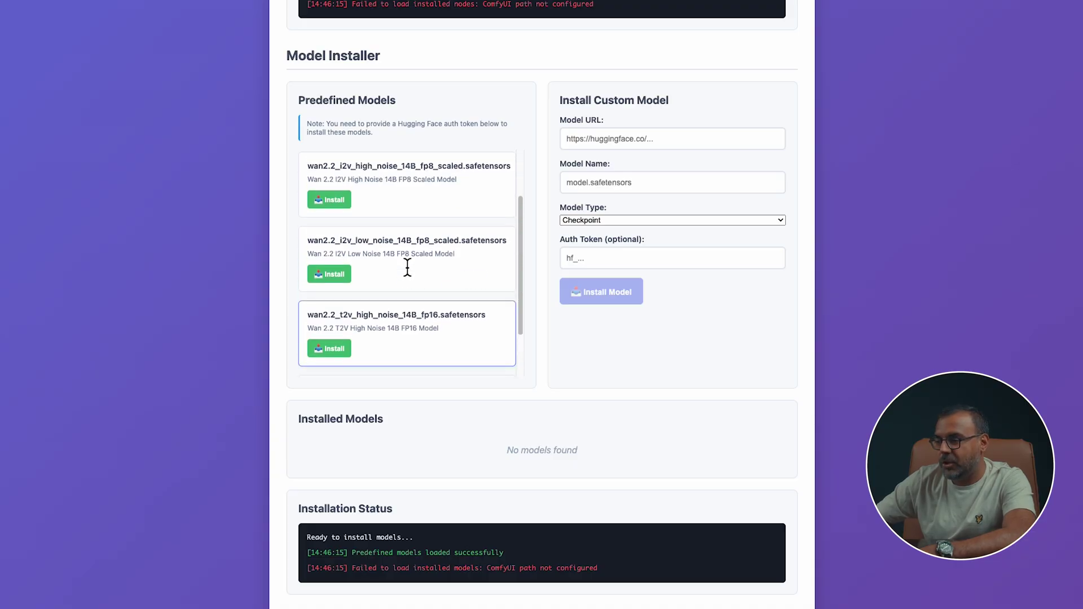
{"action": "scroll", "coordinate": [428, 341], "scroll_direction": "up", "scroll_amount": 1}
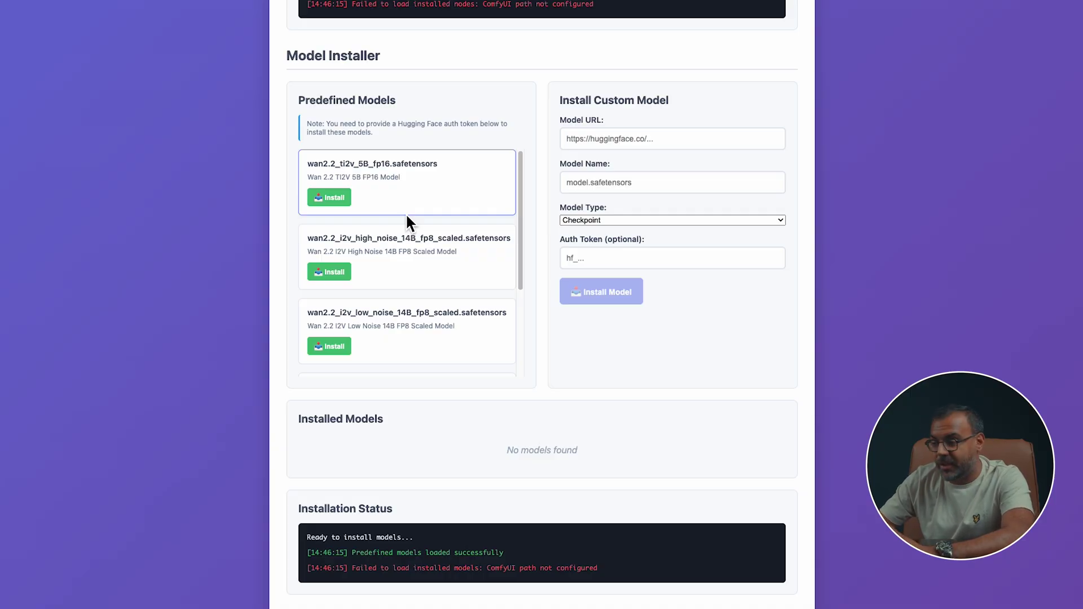
{"action": "scroll", "coordinate": [405, 212], "scroll_direction": "down", "scroll_amount": 1}
{"action": "left_click", "coordinate": [630, 152]}
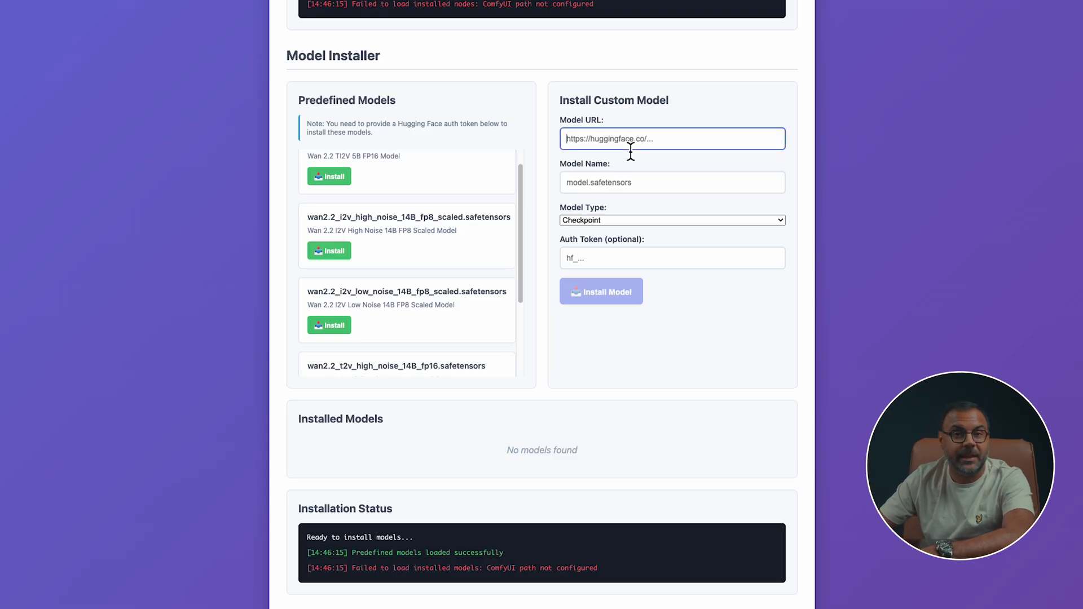
{"action": "left_click", "coordinate": [631, 221]}
{"action": "left_click", "coordinate": [713, 347]}
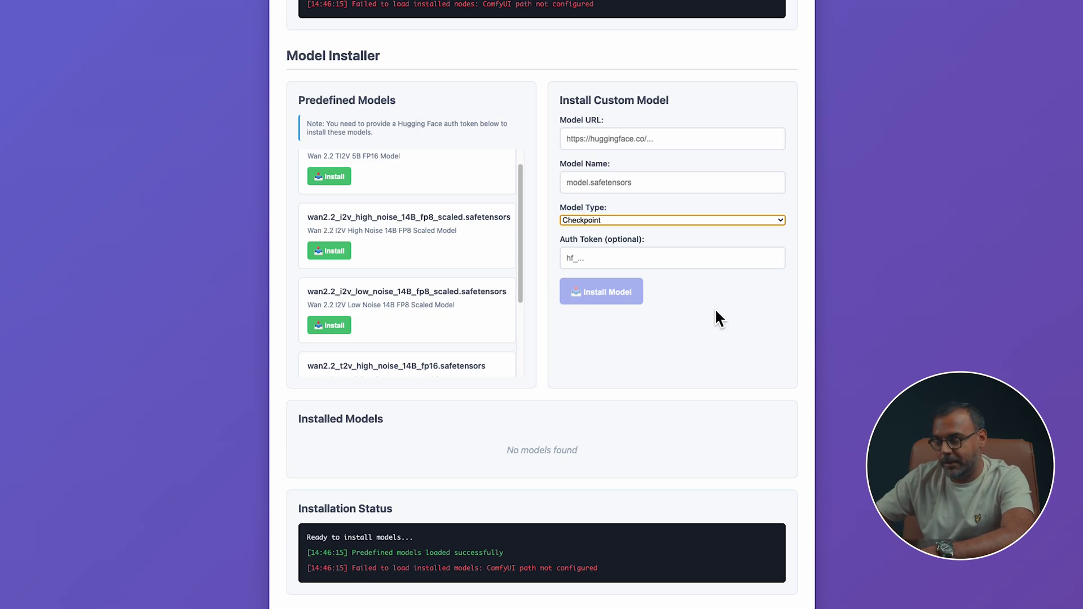
{"action": "scroll", "coordinate": [716, 320], "scroll_direction": "down", "scroll_amount": 2}
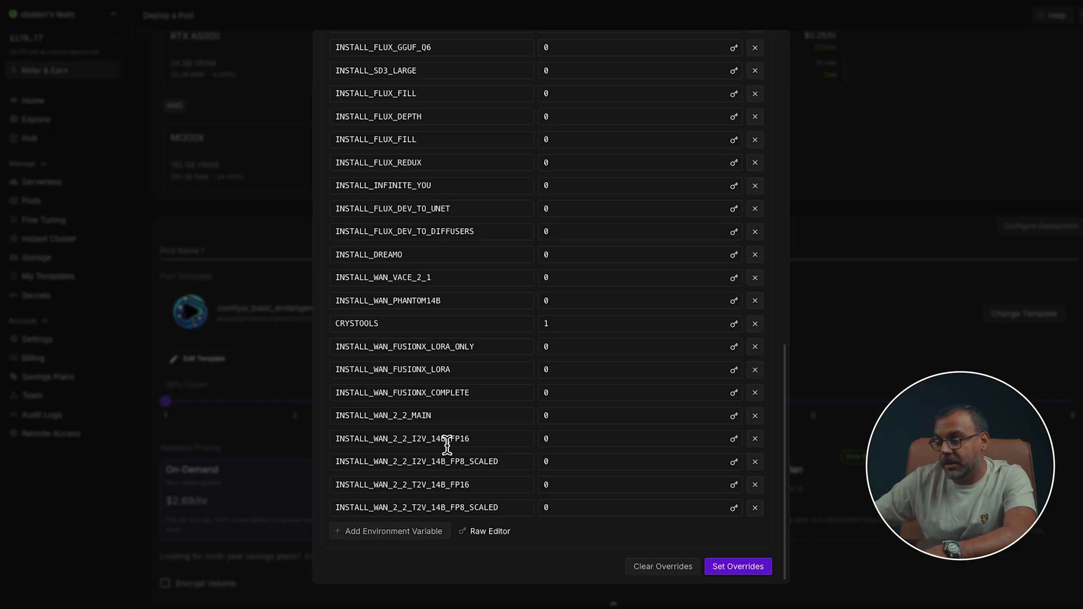
- Apply the template's environment-variable overrides with Set Overrides
{"action": "left_click", "coordinate": [728, 568]}
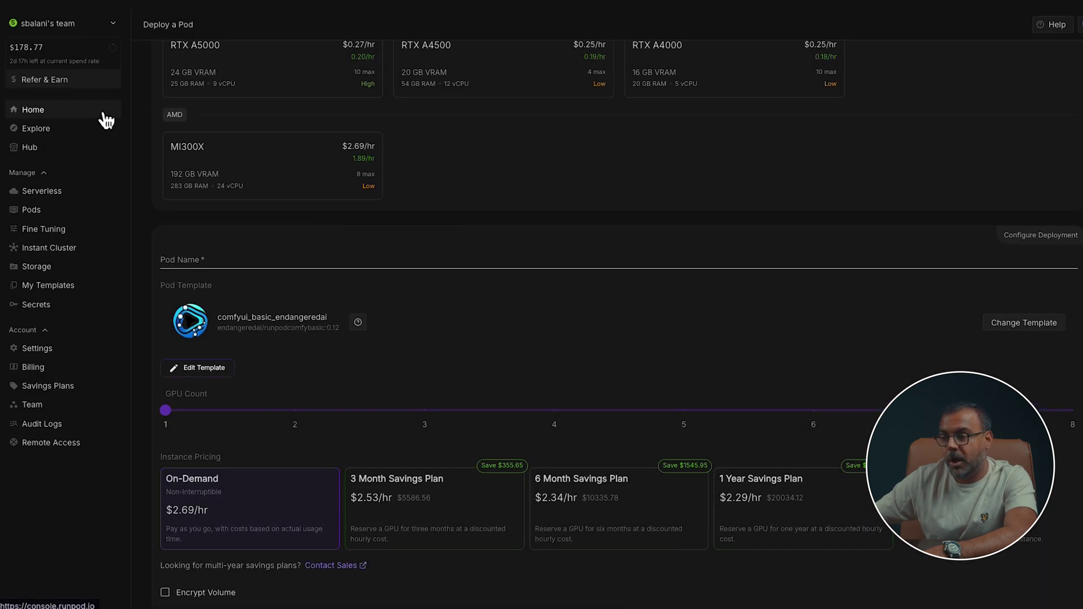
{"action": "mouse_move", "coordinate": [314, 139]}
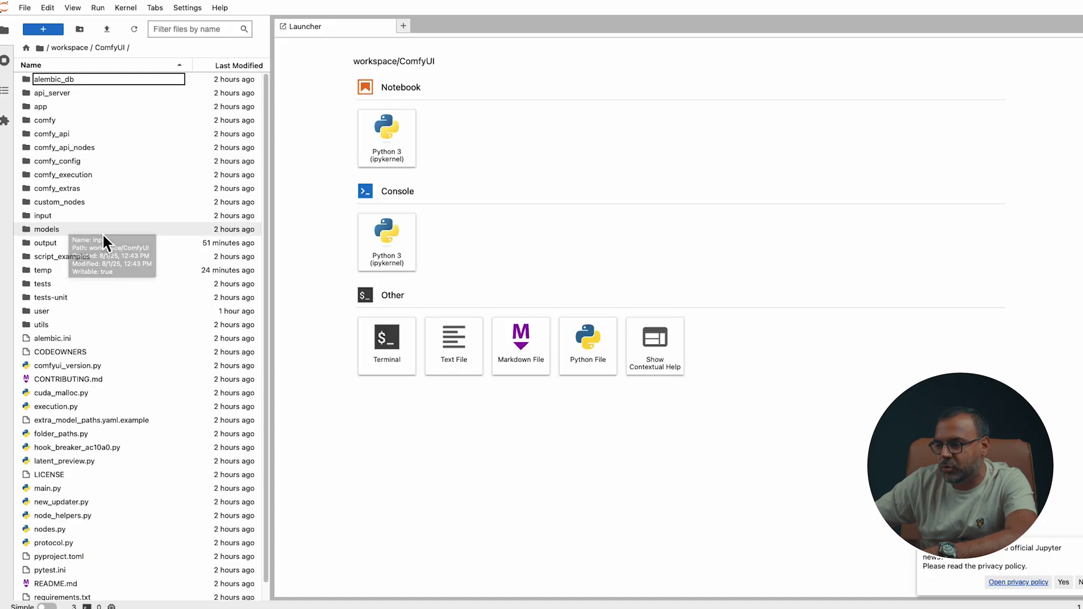
- Inspect the contents of the models folder's diffusion_models and loras subfolders
{"action": "double_click", "coordinate": [101, 230]}
{"action": "left_click", "coordinate": [92, 164]}
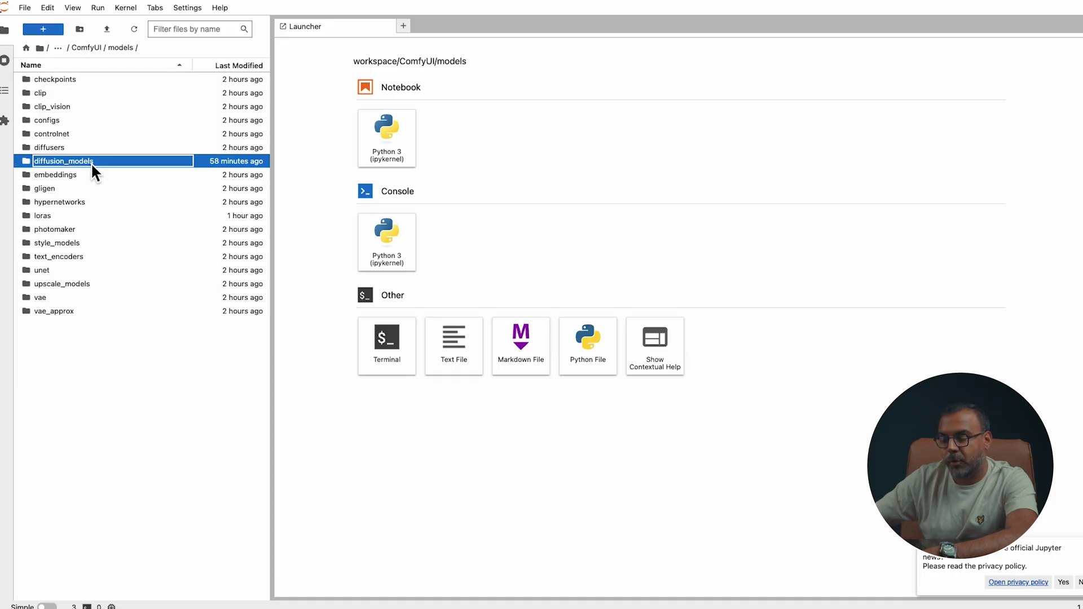
{"action": "double_click", "coordinate": [92, 163]}
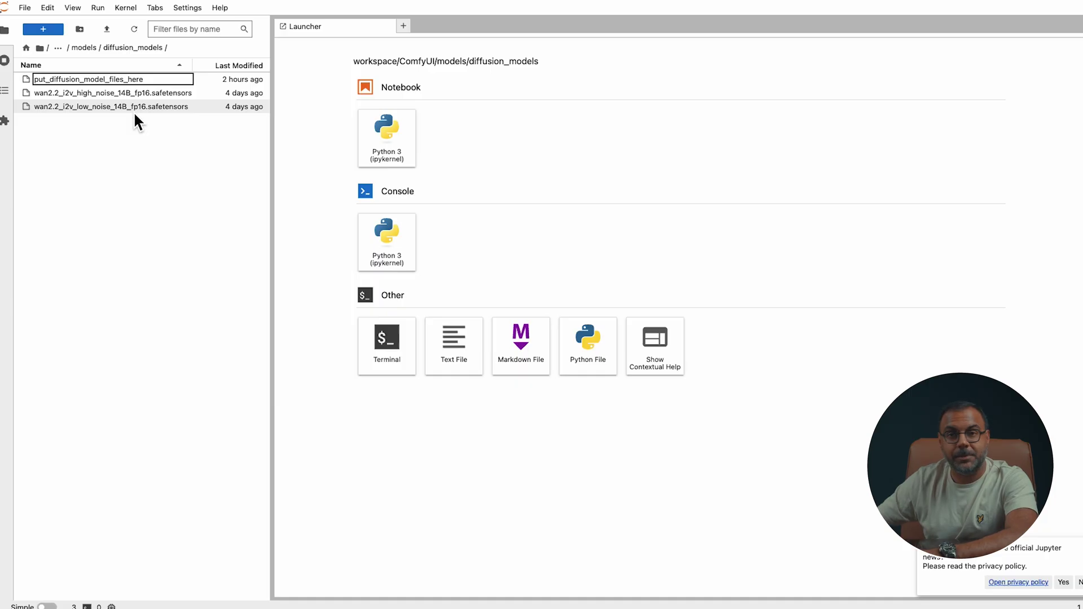
{"action": "mouse_move", "coordinate": [135, 115]}
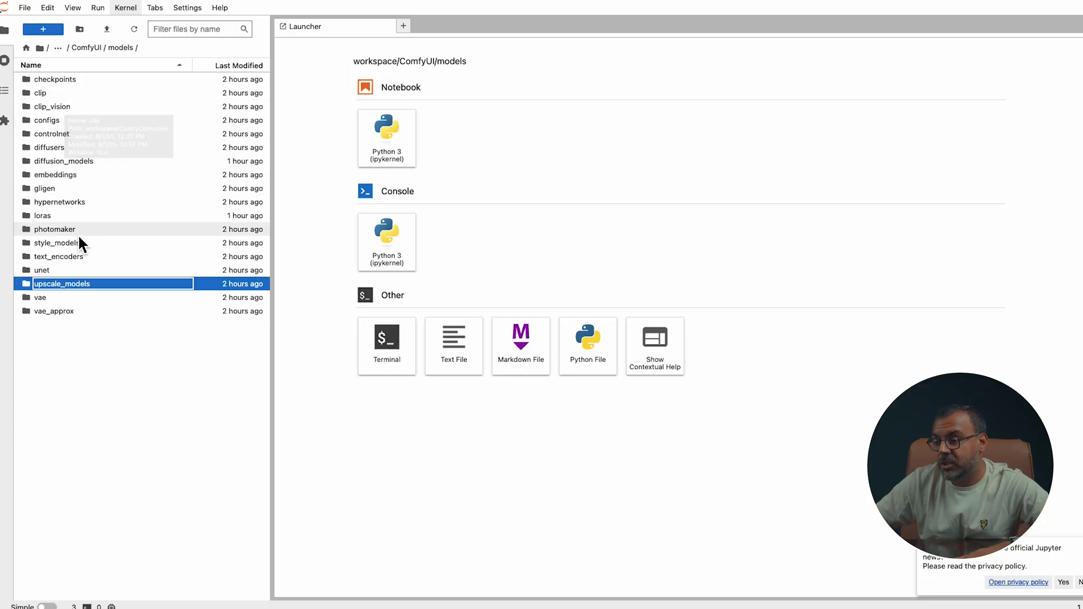
{"action": "left_click", "coordinate": [62, 215]}
{"action": "double_click", "coordinate": [67, 219]}
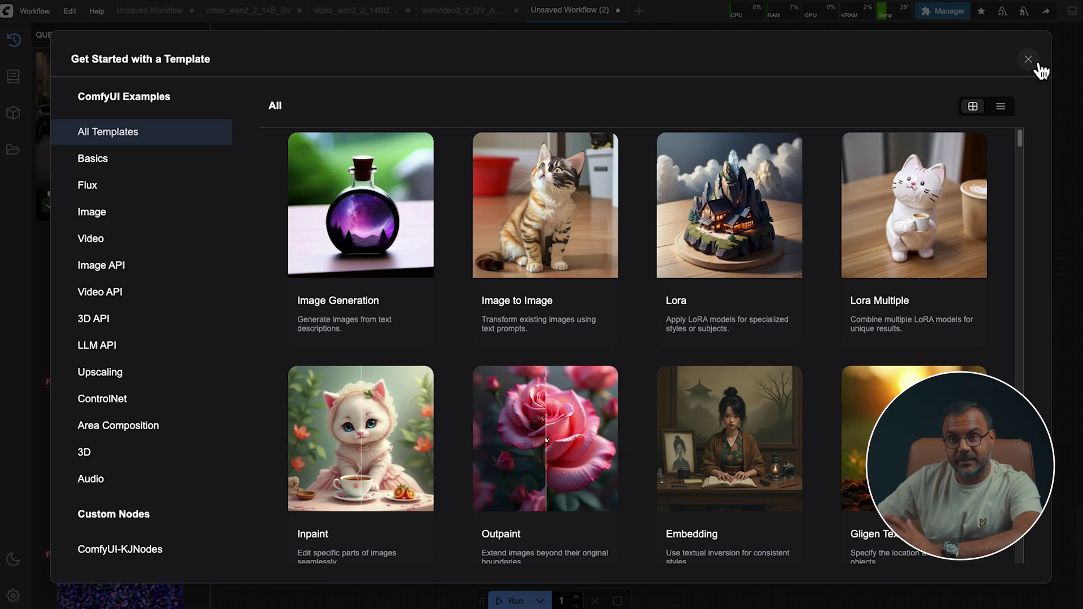
- Filter the template gallery to show only Video templates
{"action": "left_click", "coordinate": [106, 241]}
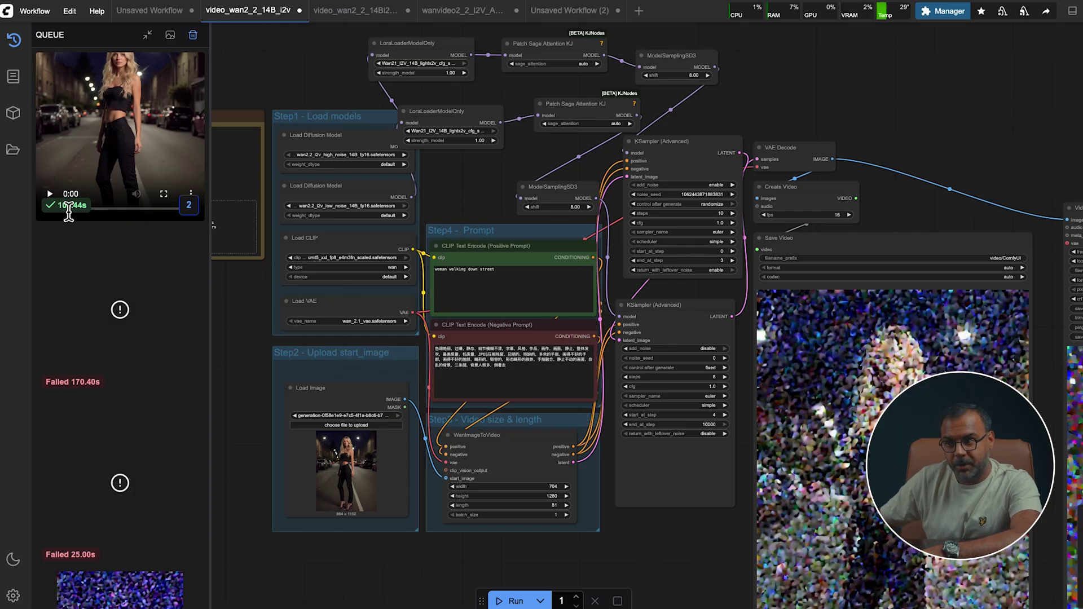
- Nudge the workflow graph slightly to the right
{"action": "left_click_drag", "start_coordinate": [474, 205], "coordinate": [518, 204]}
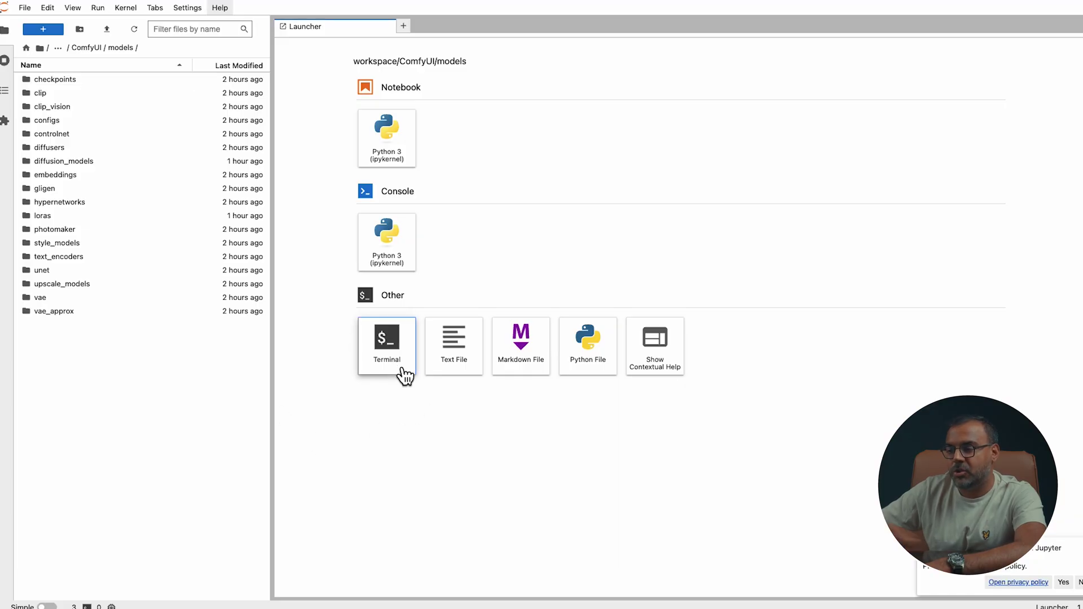
- Open a Terminal in the models folder and paste 'python -m pip install numpy==1.26.4'
{"action": "double_click", "coordinate": [402, 368]}
{"action": "type", "text": "python -m pip install numpy==1.26.4"}
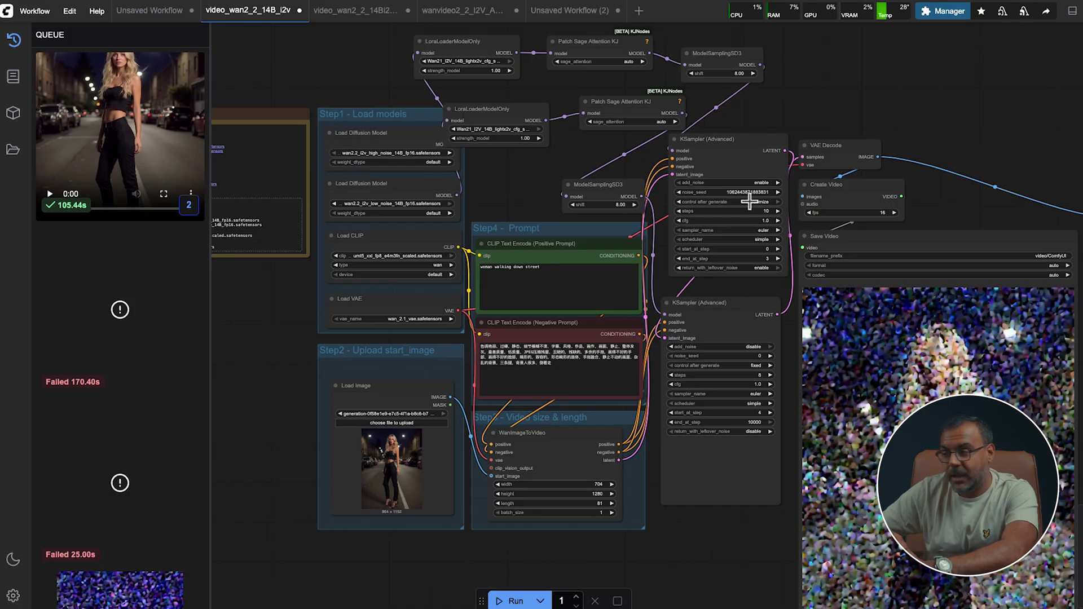
- Submit numpy==1.26.4 through Manager's Install PIP packages, dismiss the security error, and close Manager
{"action": "left_click", "coordinate": [962, 11]}
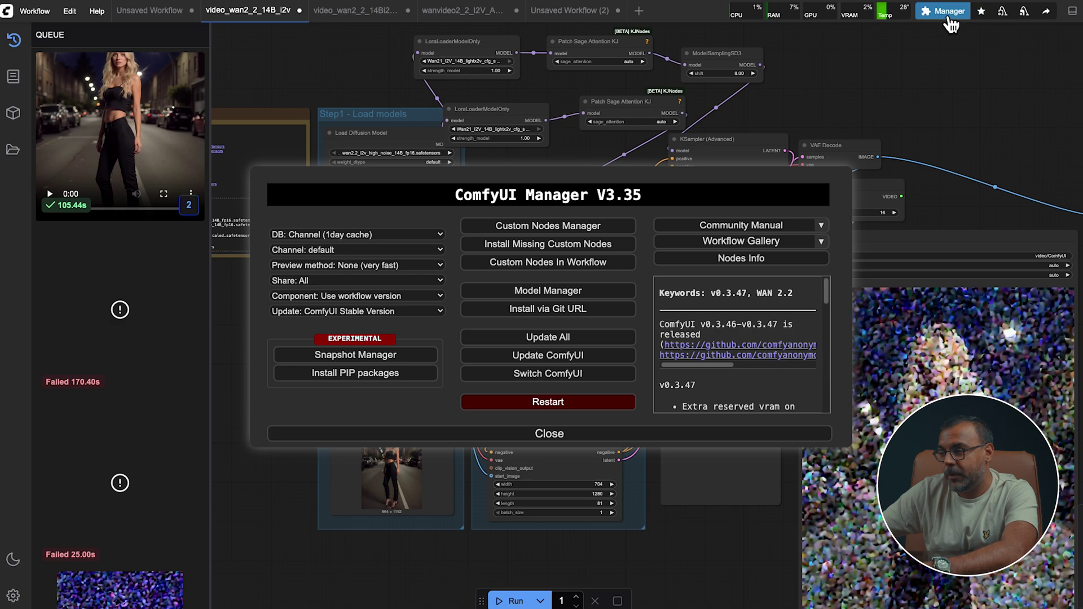
{"action": "left_click", "coordinate": [381, 375]}
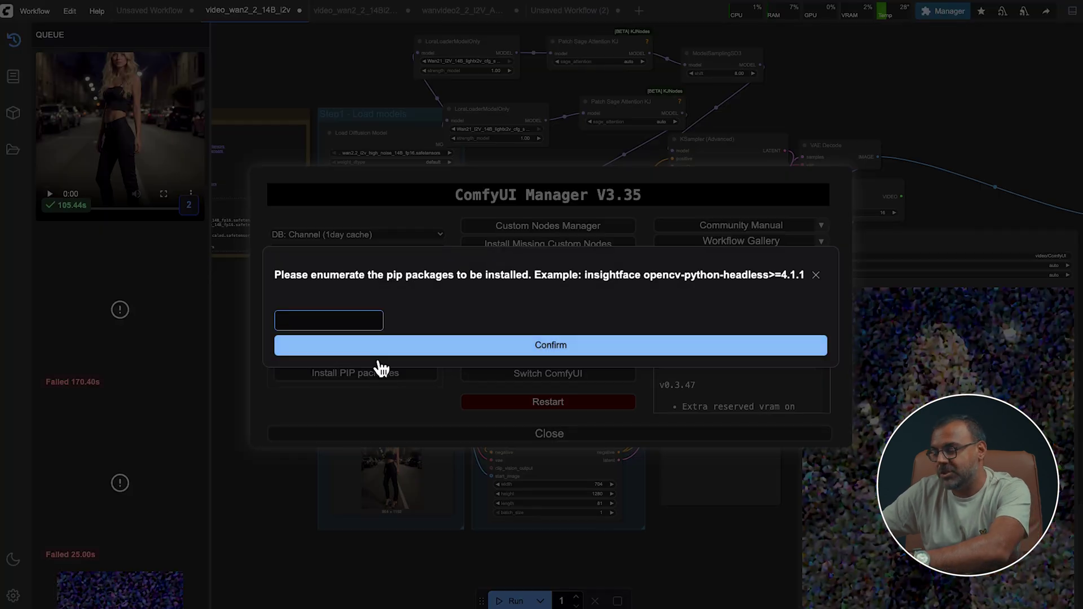
{"action": "type", "text": "python -m pip install numpy==1.26.4"}
{"action": "left_click_drag", "start_coordinate": [314, 317], "coordinate": [220, 330]}
{"action": "key", "text": "BackSpace"}
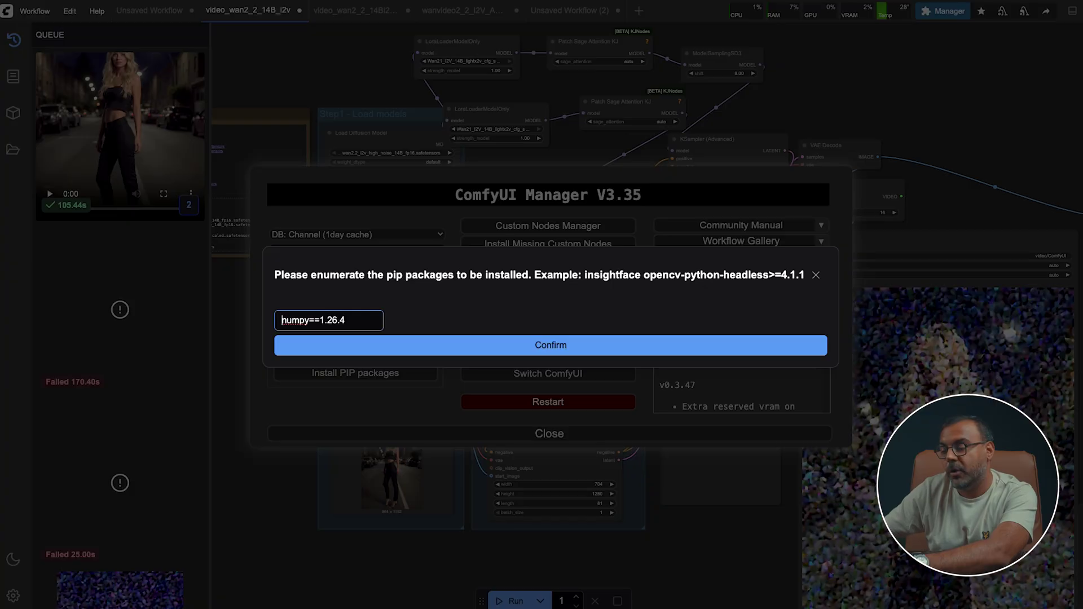
{"action": "left_click", "coordinate": [635, 349]}
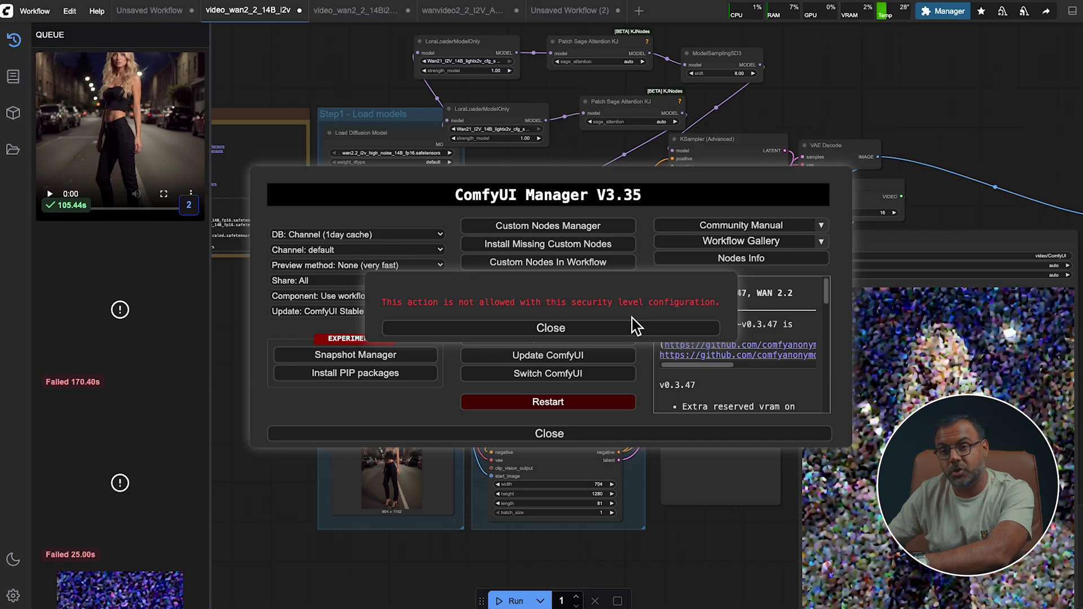
{"action": "left_click", "coordinate": [632, 327]}
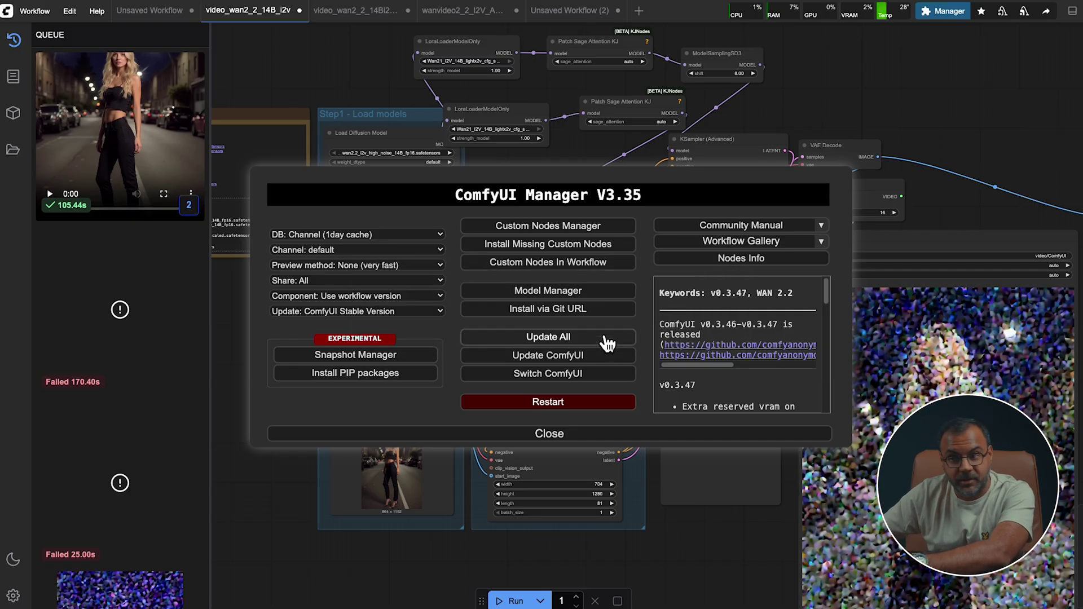
{"action": "left_click", "coordinate": [508, 436]}
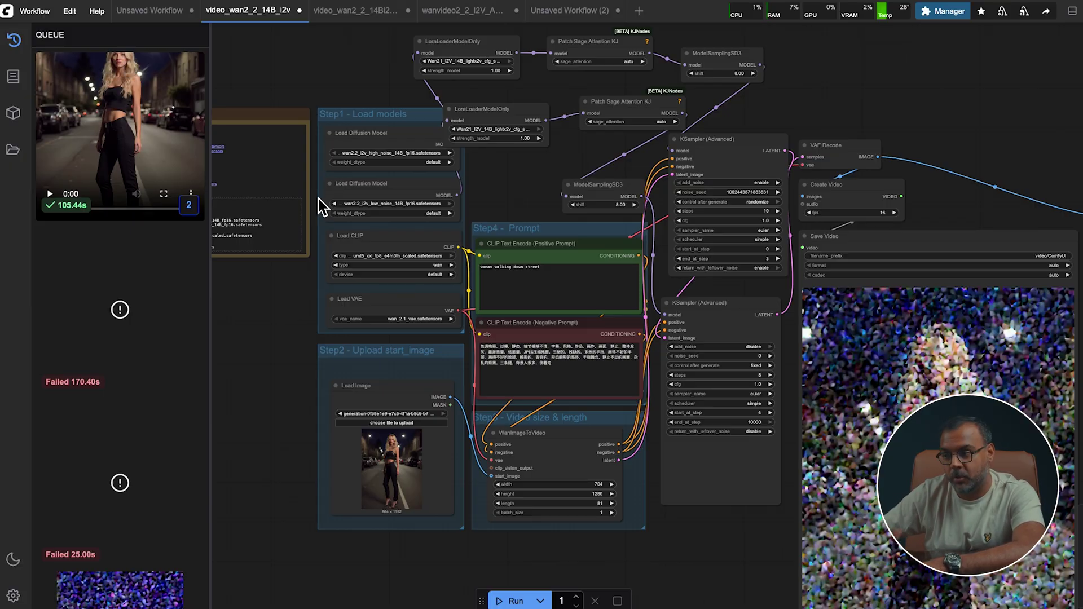
{"action": "left_click_drag", "start_coordinate": [528, 174], "coordinate": [484, 181]}
{"action": "scroll", "coordinate": [460, 179], "scroll_direction": "up", "scroll_amount": 10}
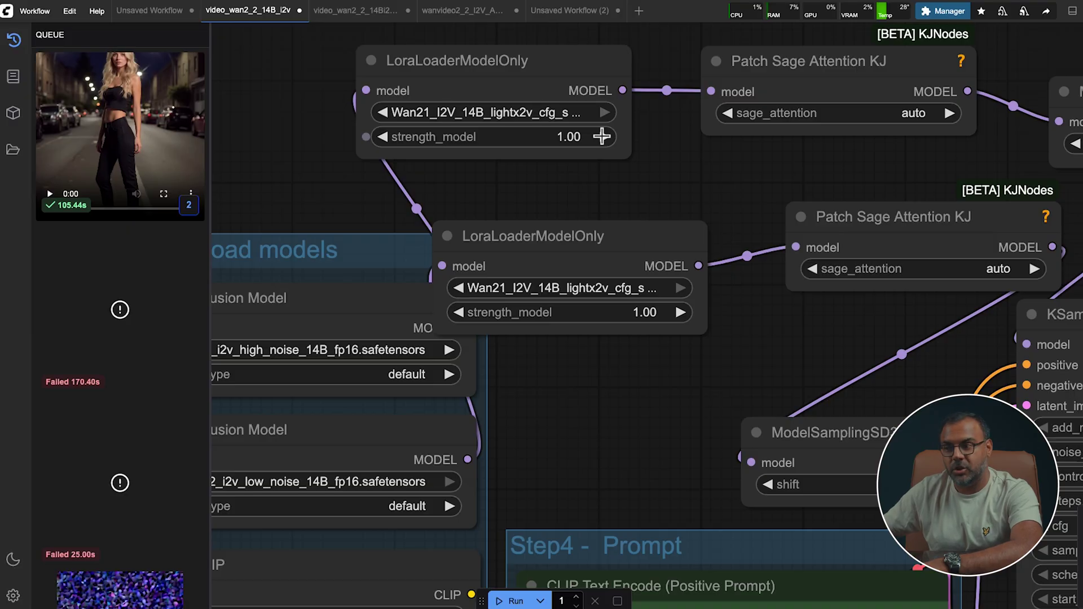
{"action": "scroll", "coordinate": [646, 395], "scroll_direction": "down", "scroll_amount": 10}
{"action": "left_click_drag", "start_coordinate": [946, 358], "coordinate": [656, 95]}
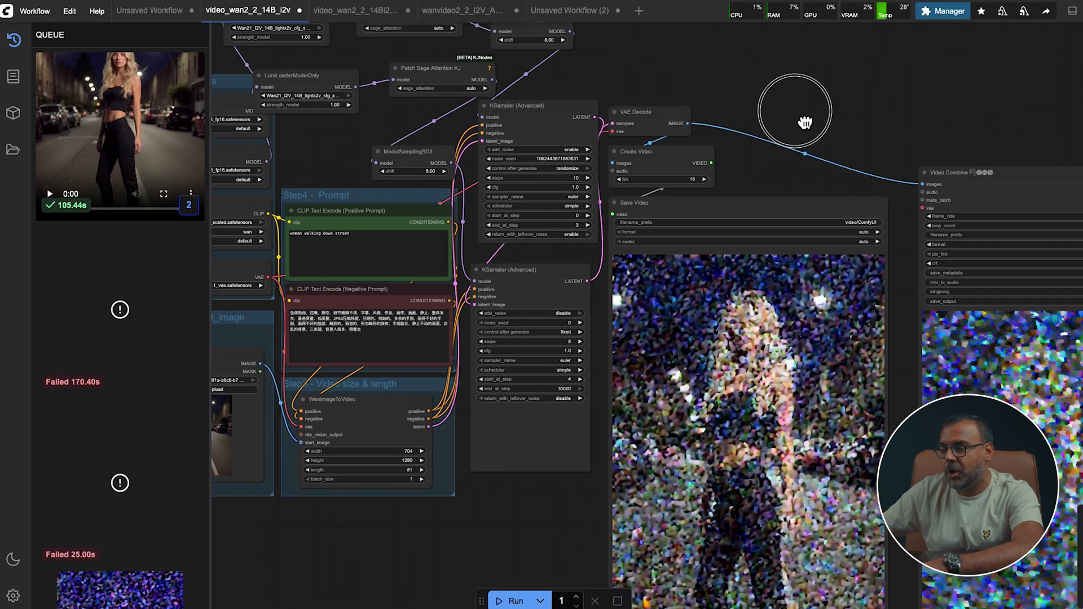
{"action": "left_click_drag", "start_coordinate": [800, 109], "coordinate": [541, 42]}
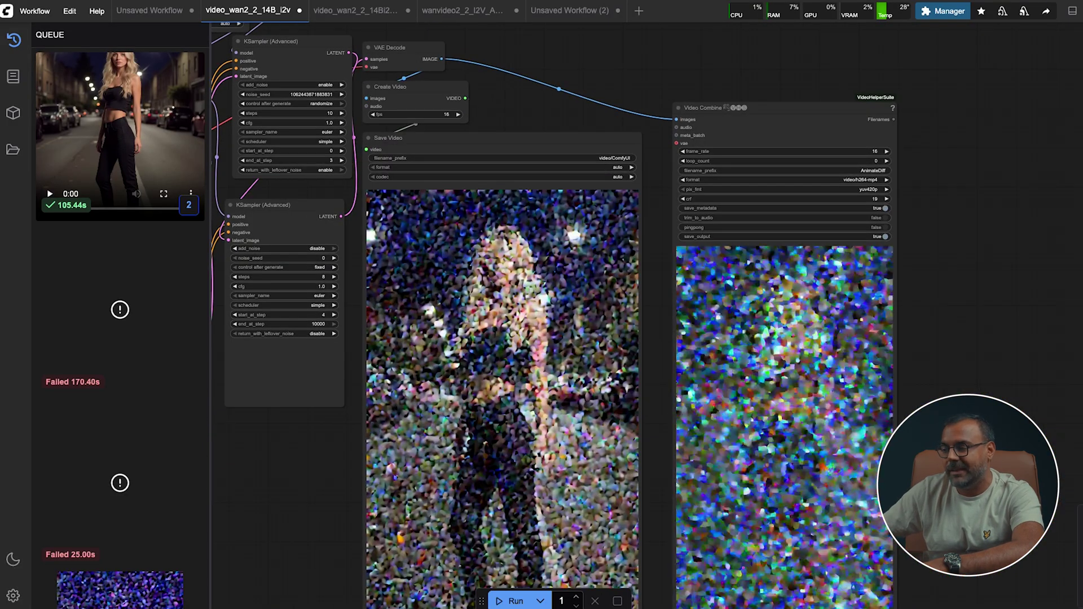
{"action": "left_click_drag", "start_coordinate": [675, 494], "coordinate": [668, 368]}
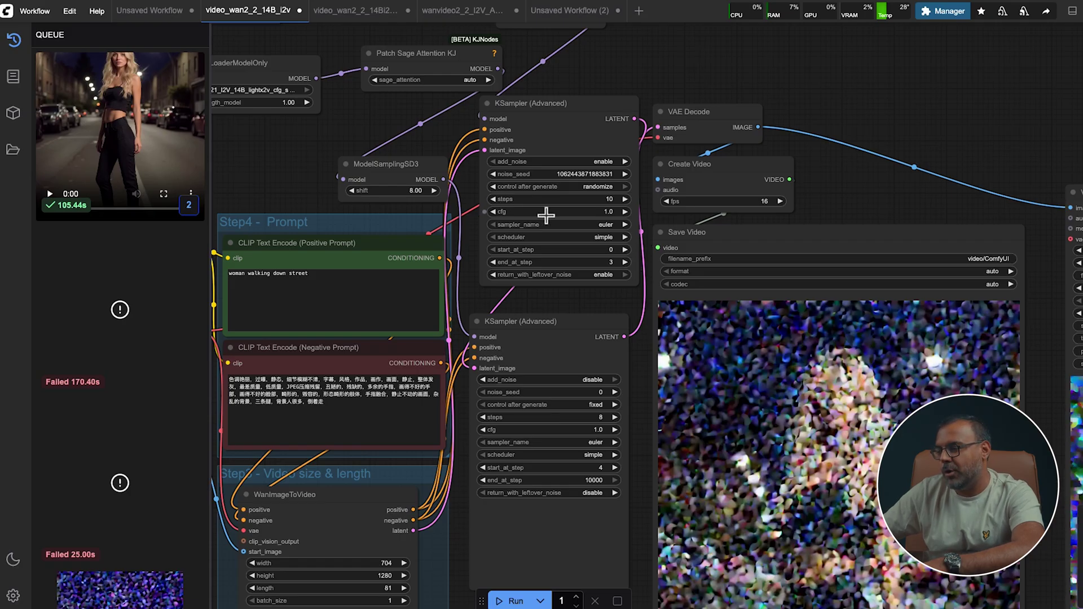
{"action": "left_click_drag", "start_coordinate": [639, 424], "coordinate": [645, 278]}
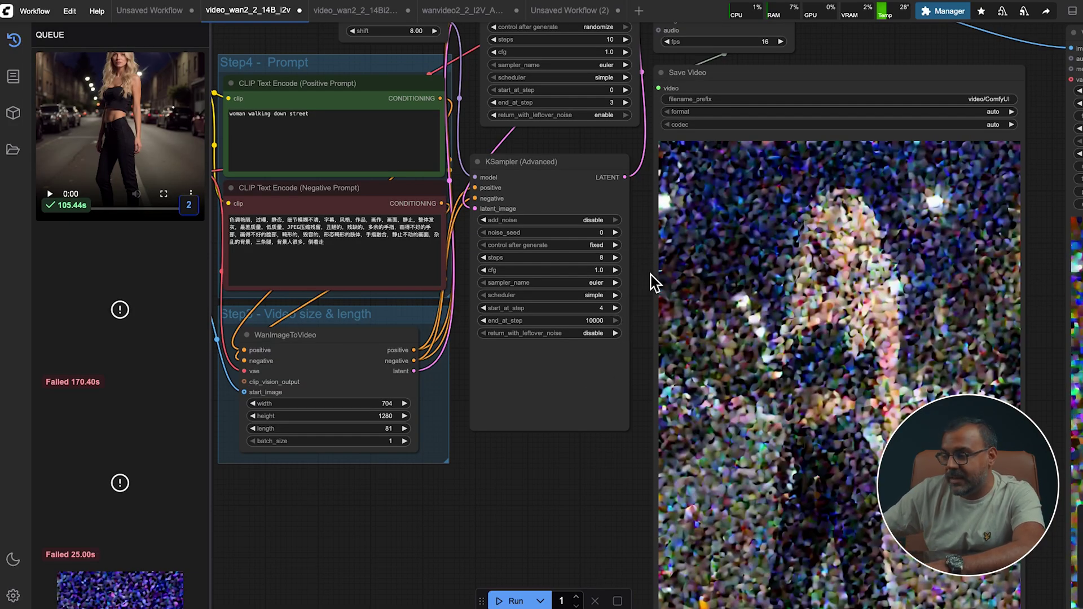
{"action": "left_click_drag", "start_coordinate": [647, 278], "coordinate": [648, 380]}
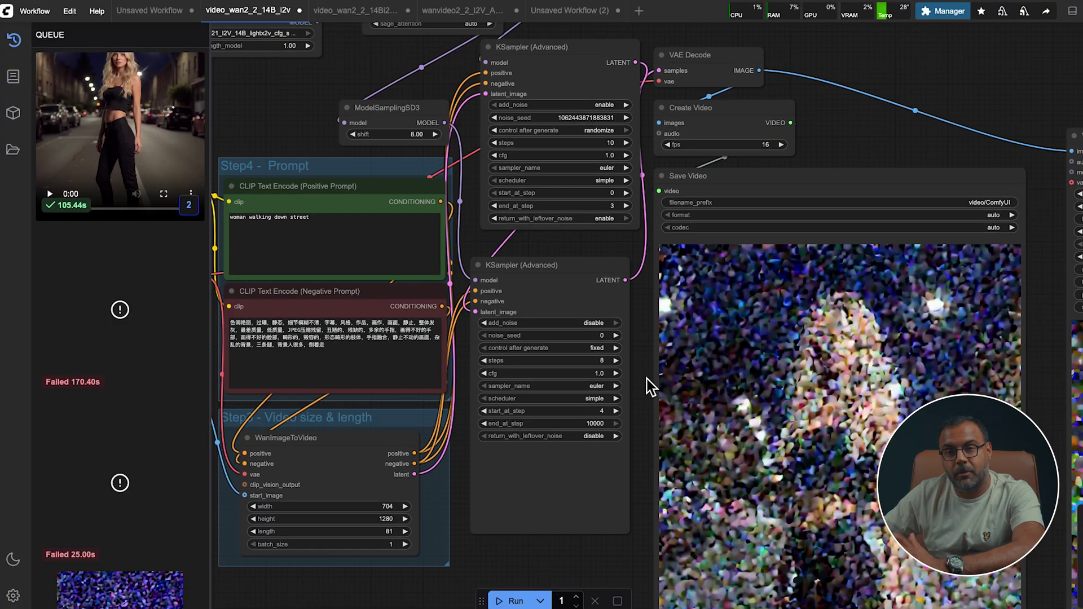
{"action": "left_click_drag", "start_coordinate": [999, 133], "coordinate": [684, 92]}
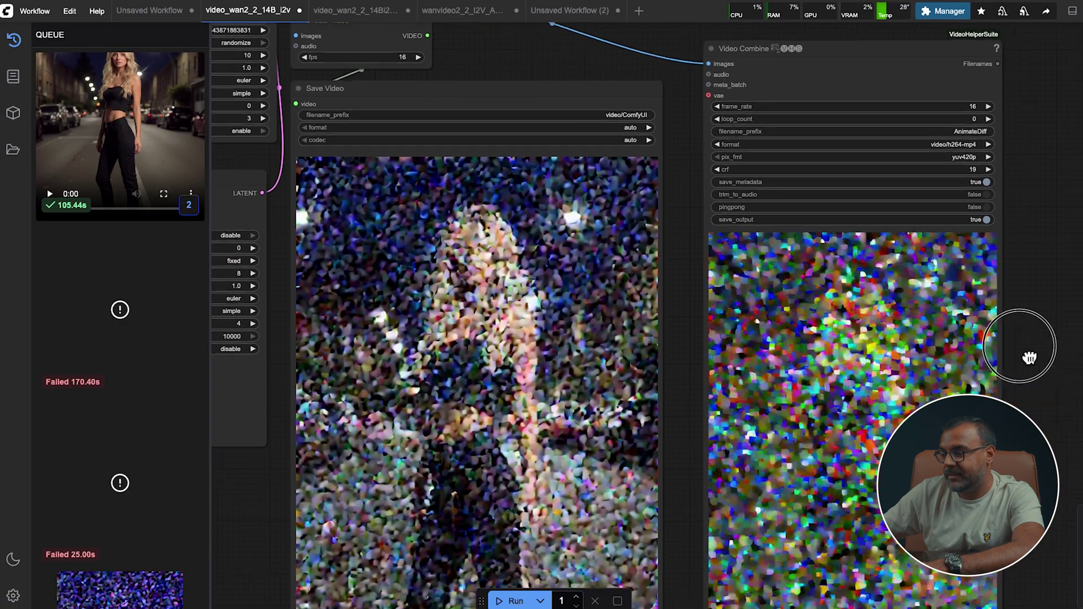
{"action": "left_click_drag", "start_coordinate": [1030, 358], "coordinate": [959, 218]}
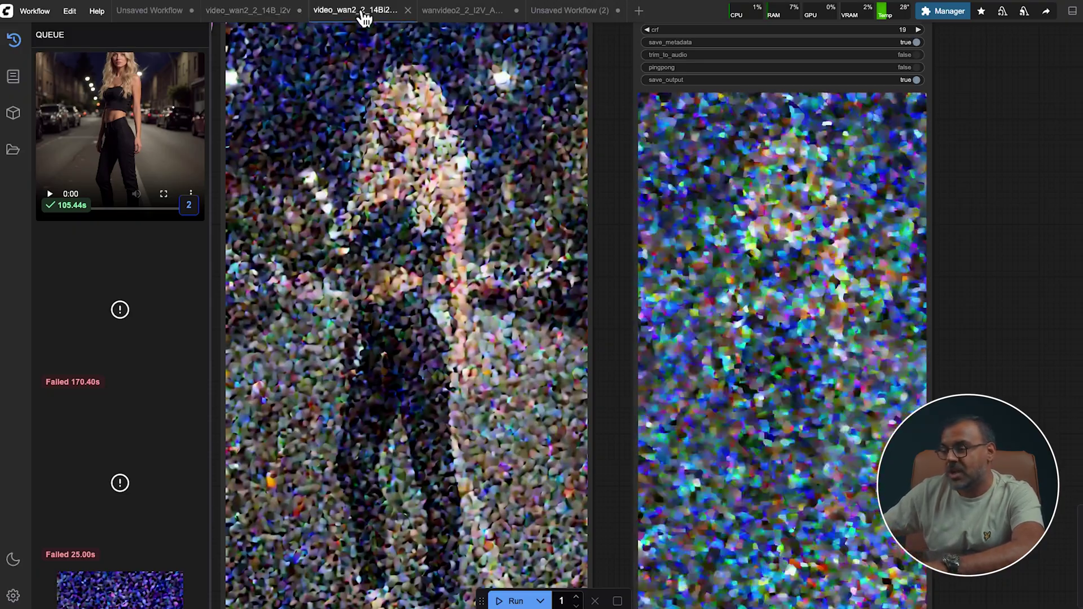
- Switch to the wanvideo2_2_I2V tab and centre its clean Video Combine preview
{"action": "left_click", "coordinate": [480, 12]}
{"action": "left_click_drag", "start_coordinate": [660, 243], "coordinate": [796, 199]}
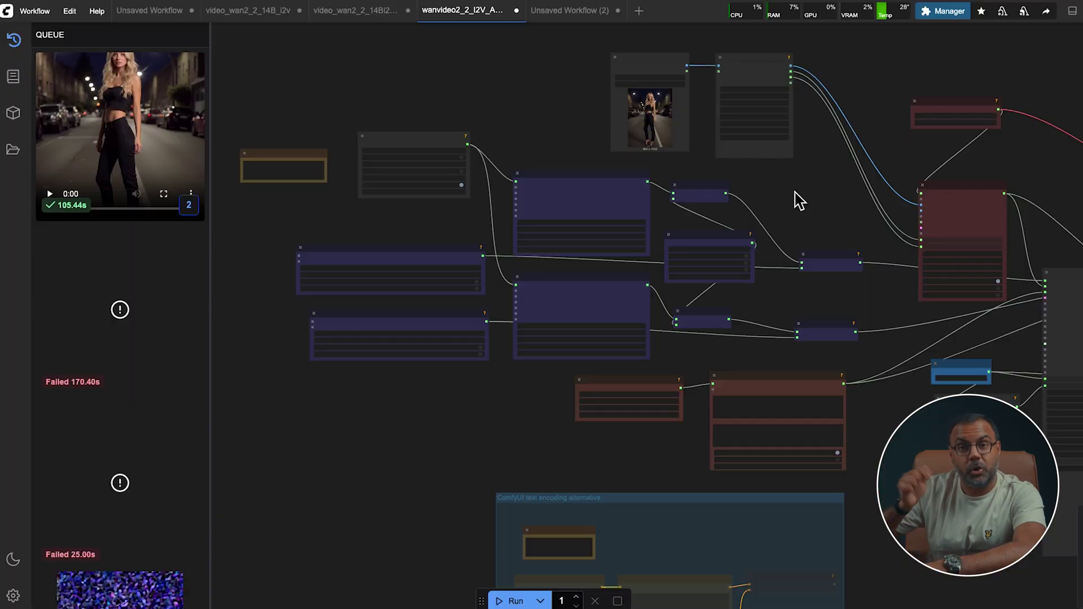
{"action": "right_click", "coordinate": [671, 323]}
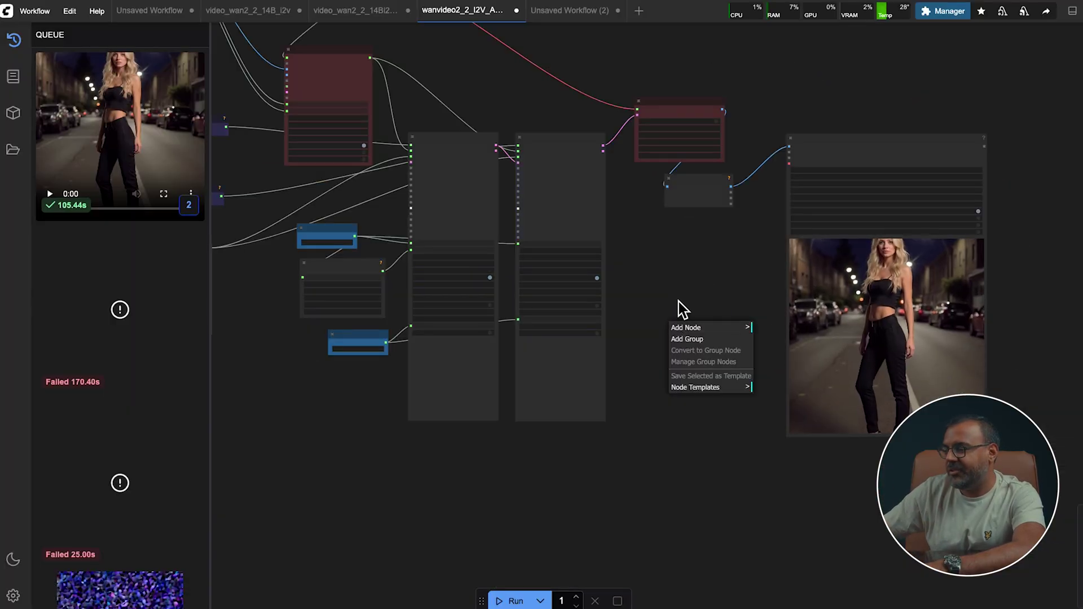
{"action": "scroll", "coordinate": [679, 305], "scroll_direction": "up", "scroll_amount": 5}
{"action": "left_click_drag", "start_coordinate": [735, 303], "coordinate": [353, 254]}
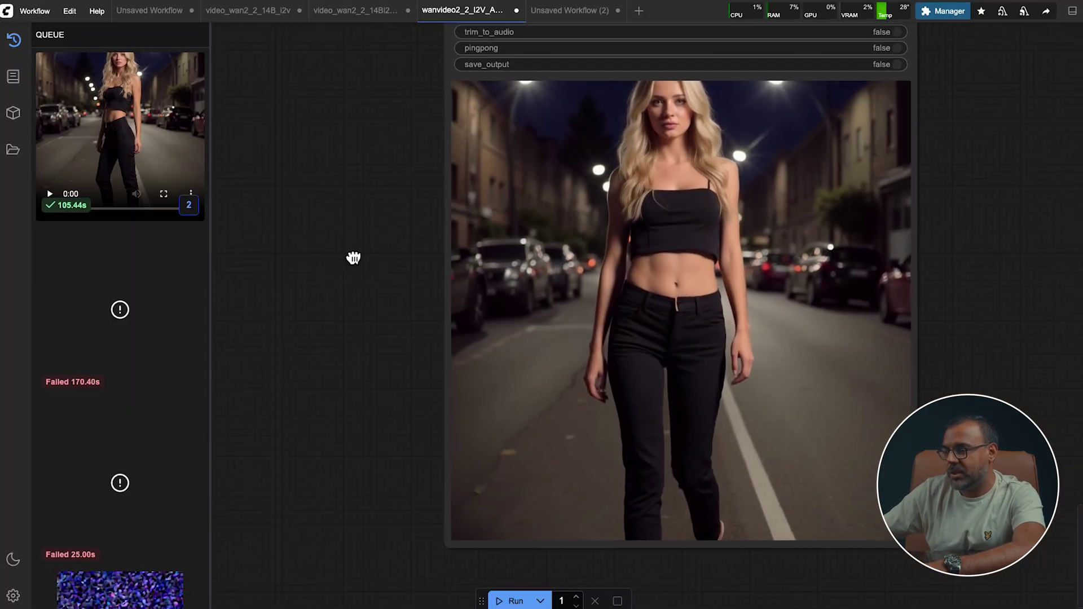